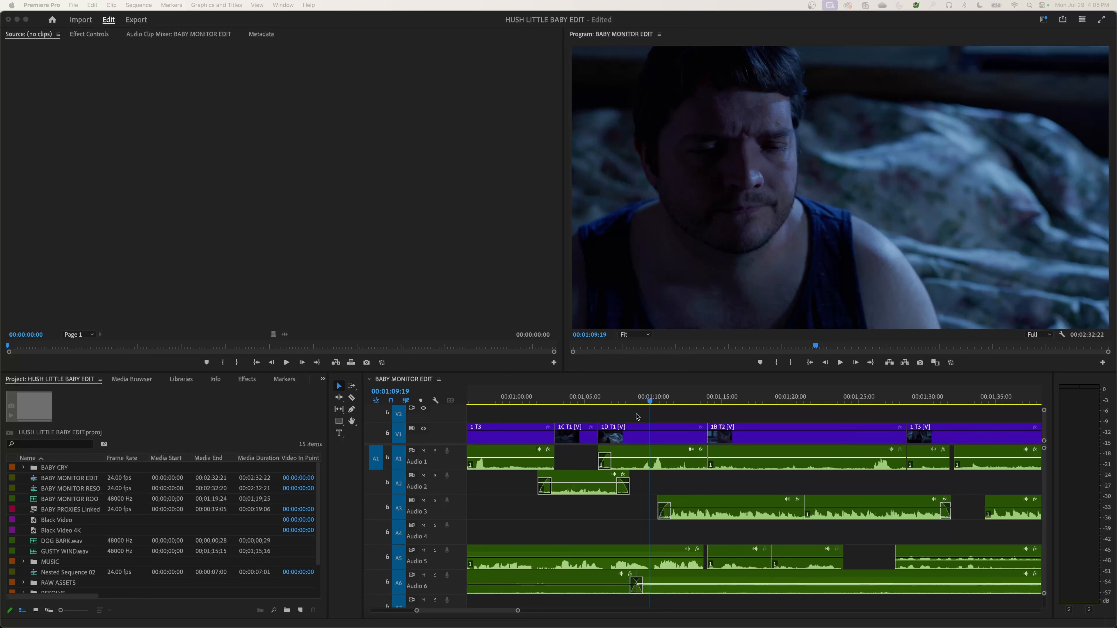
{"action": "left_click", "coordinate": [672, 421]}
{"action": "left_click", "coordinate": [727, 429]}
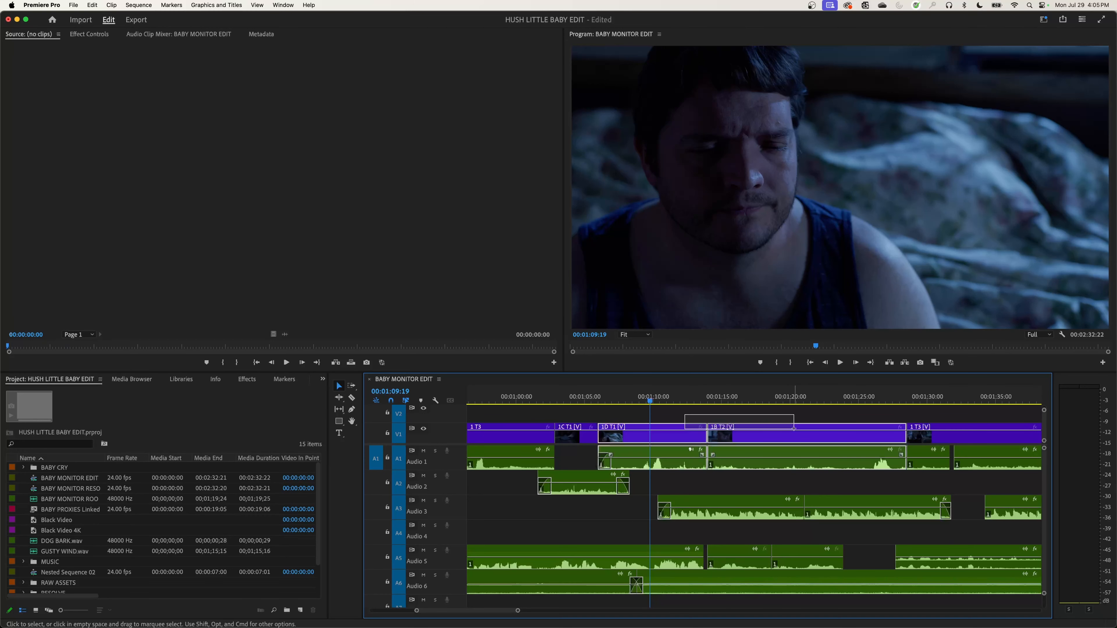
{"action": "left_click", "coordinate": [651, 483]}
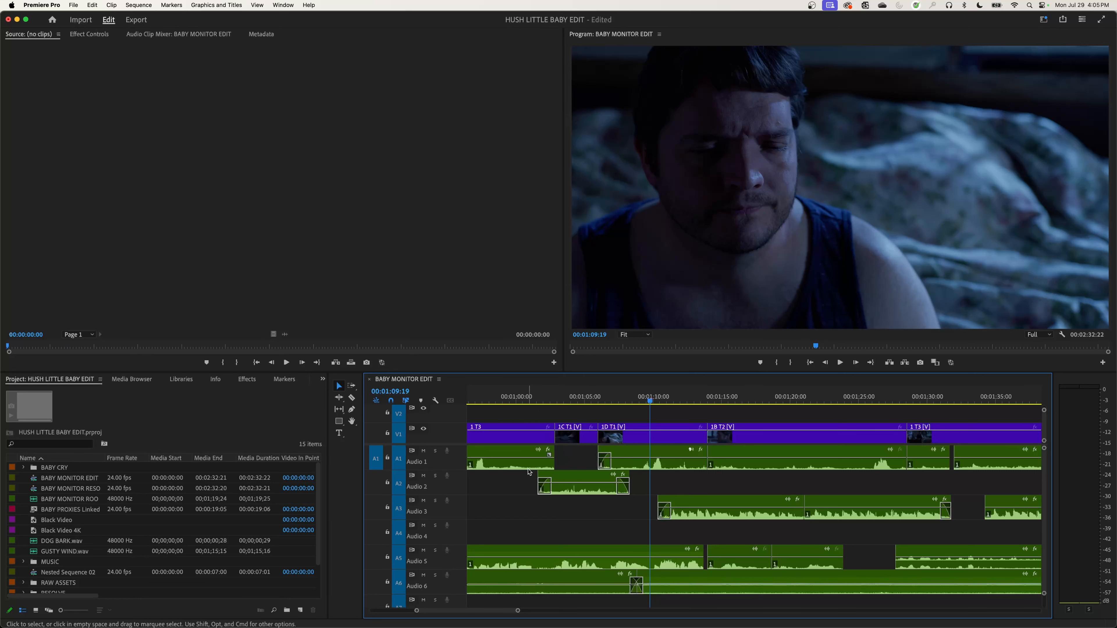
- Show the list of effects and check which workspaces are available
{"action": "left_click", "coordinate": [247, 380]}
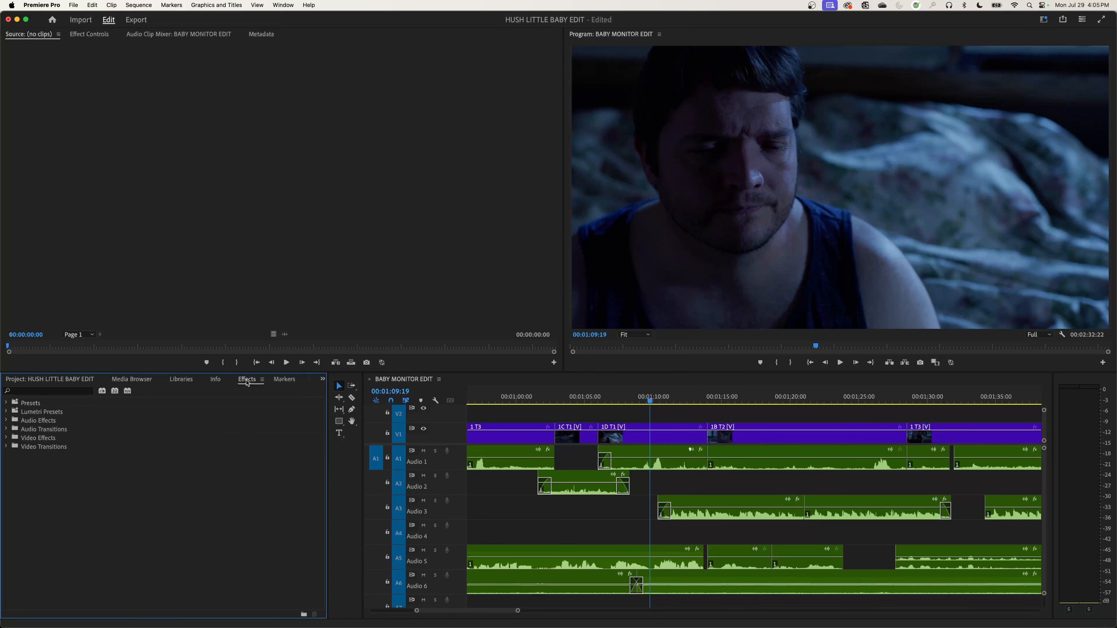
{"action": "left_click", "coordinate": [1043, 20]}
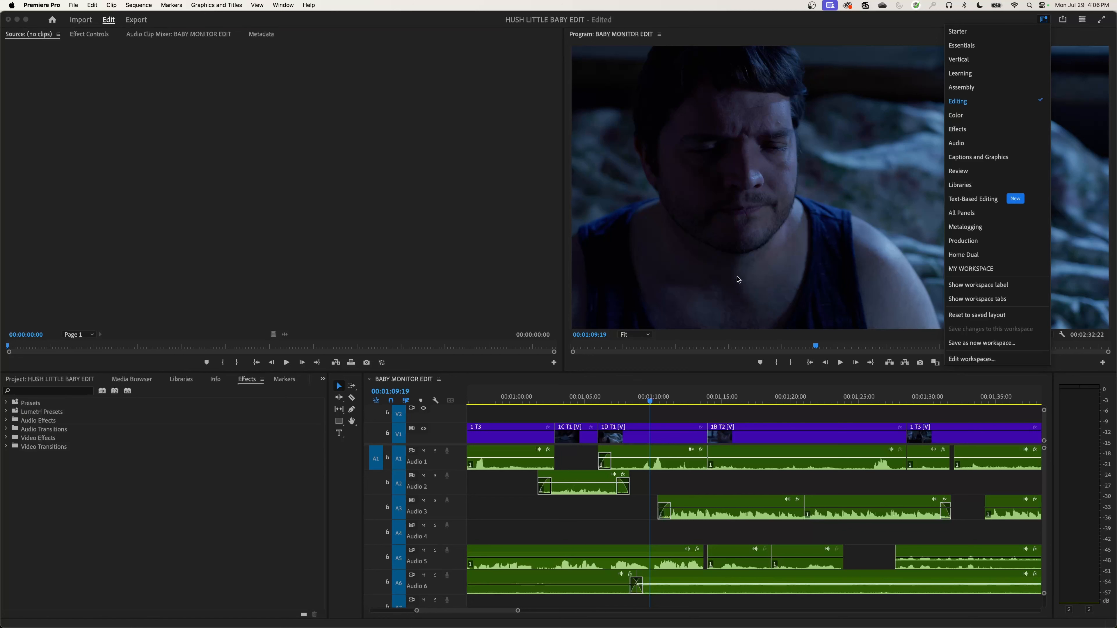
{"action": "left_click", "coordinate": [678, 382]}
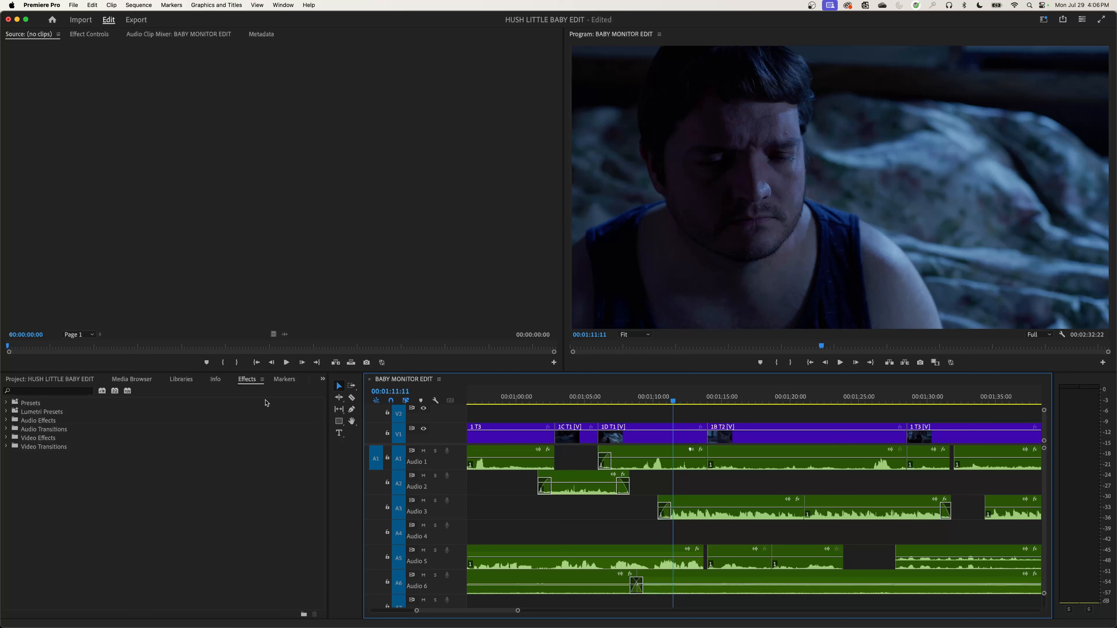
- Search the effects for "param", look over the parametric equalizers, and clear the search
{"action": "left_click", "coordinate": [24, 391]}
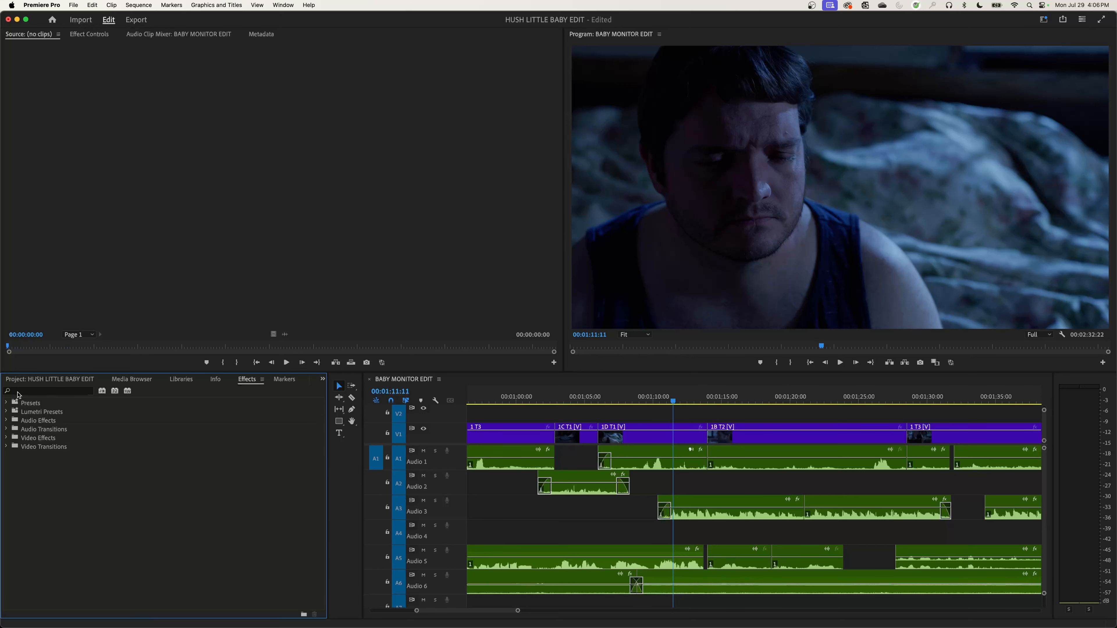
{"action": "left_click", "coordinate": [17, 391]}
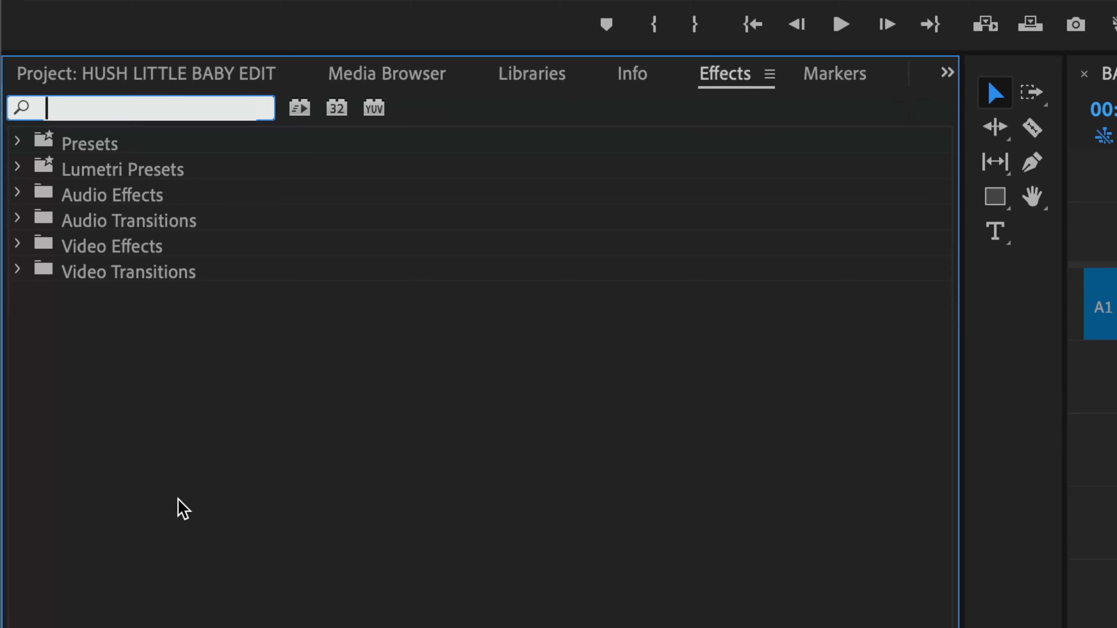
{"action": "type", "text": "param"}
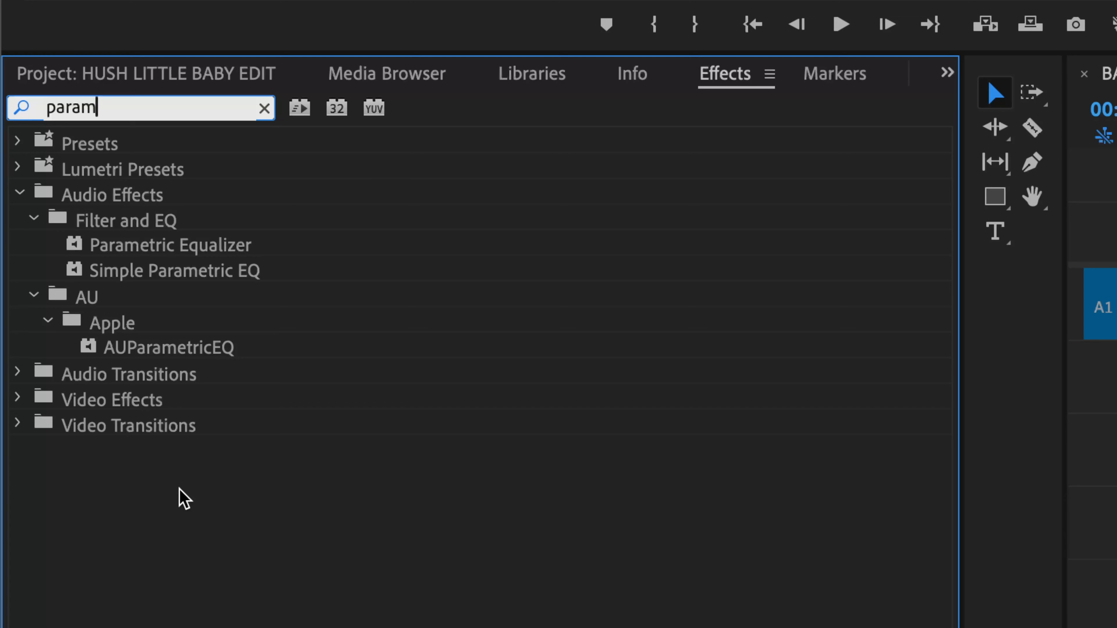
{"action": "left_click", "coordinate": [101, 245]}
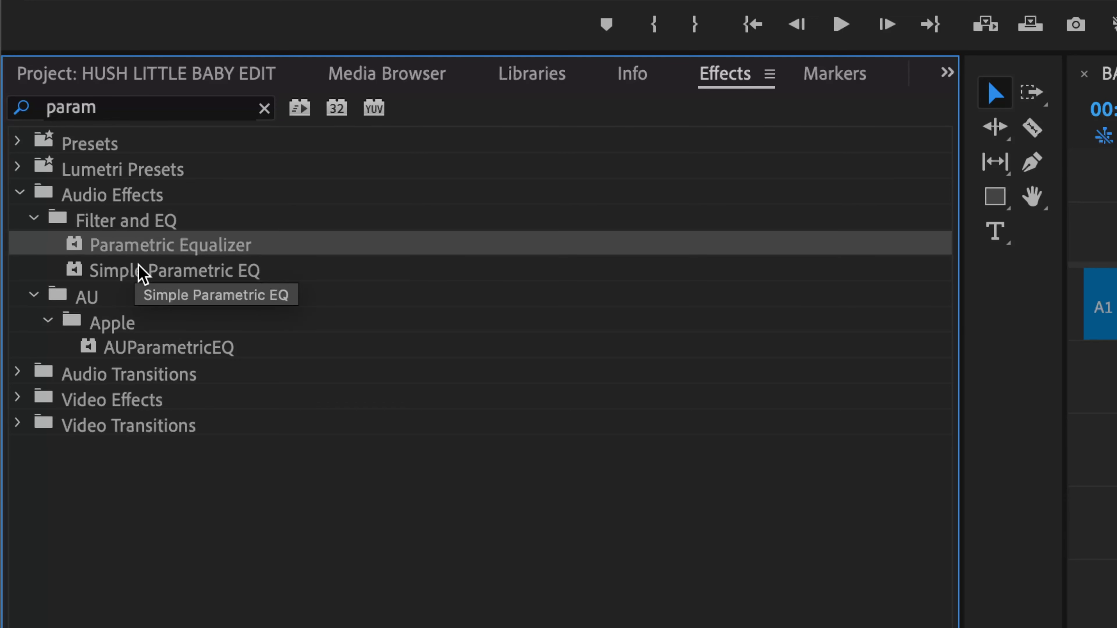
{"action": "left_click", "coordinate": [140, 270]}
{"action": "left_click", "coordinate": [154, 348]}
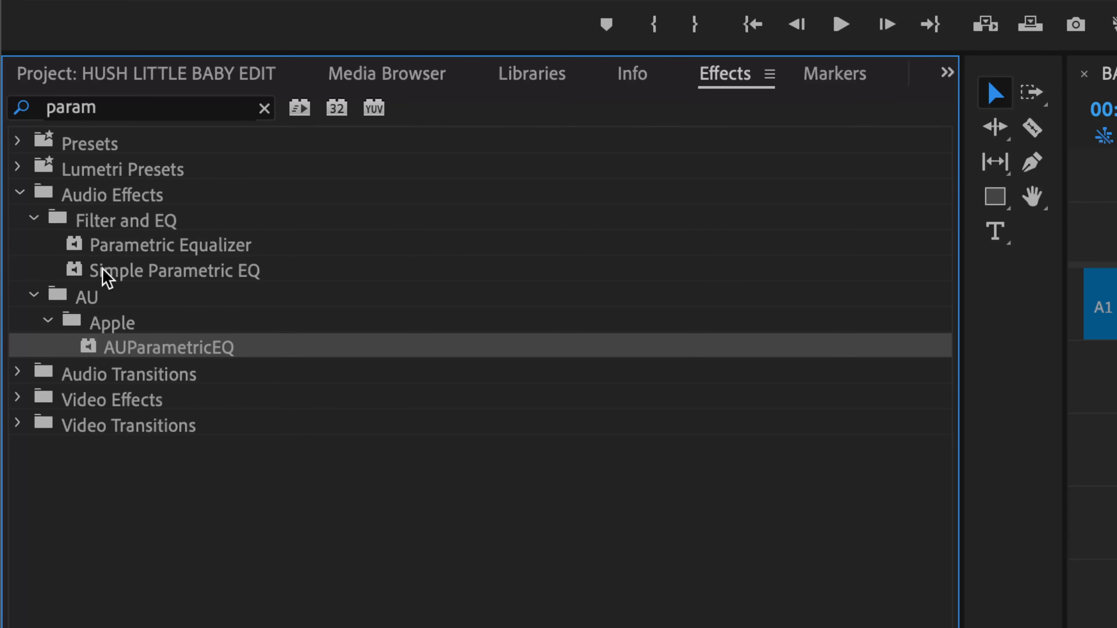
{"action": "left_click", "coordinate": [264, 108]}
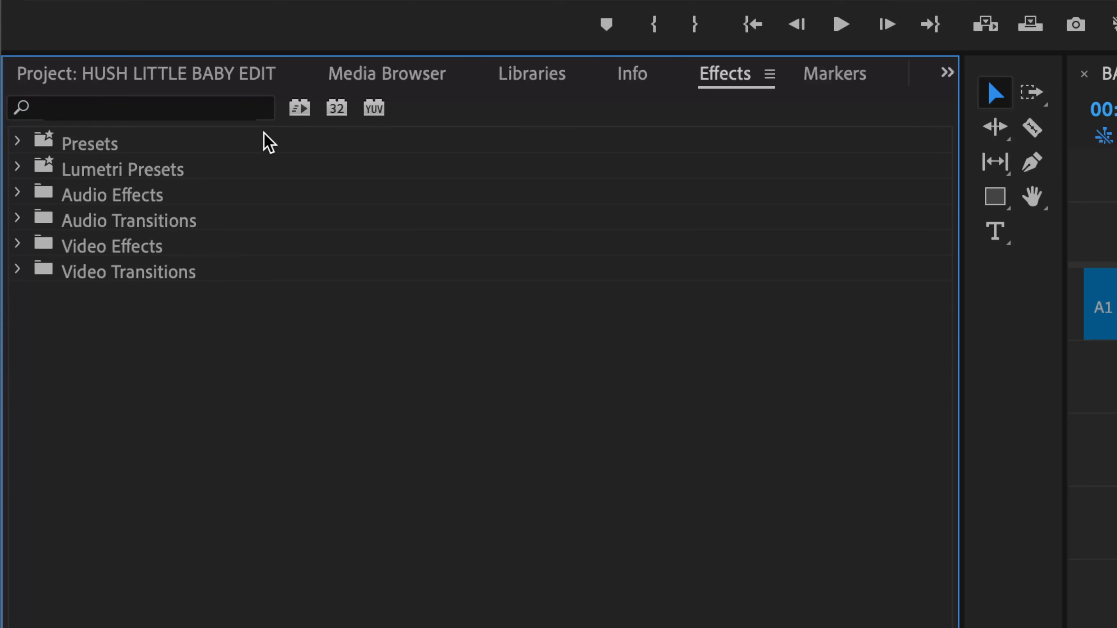
- Apply the Studio Reverb audio effect to the 1D T1 clip's audio on Audio 1
{"action": "left_click", "coordinate": [18, 194]}
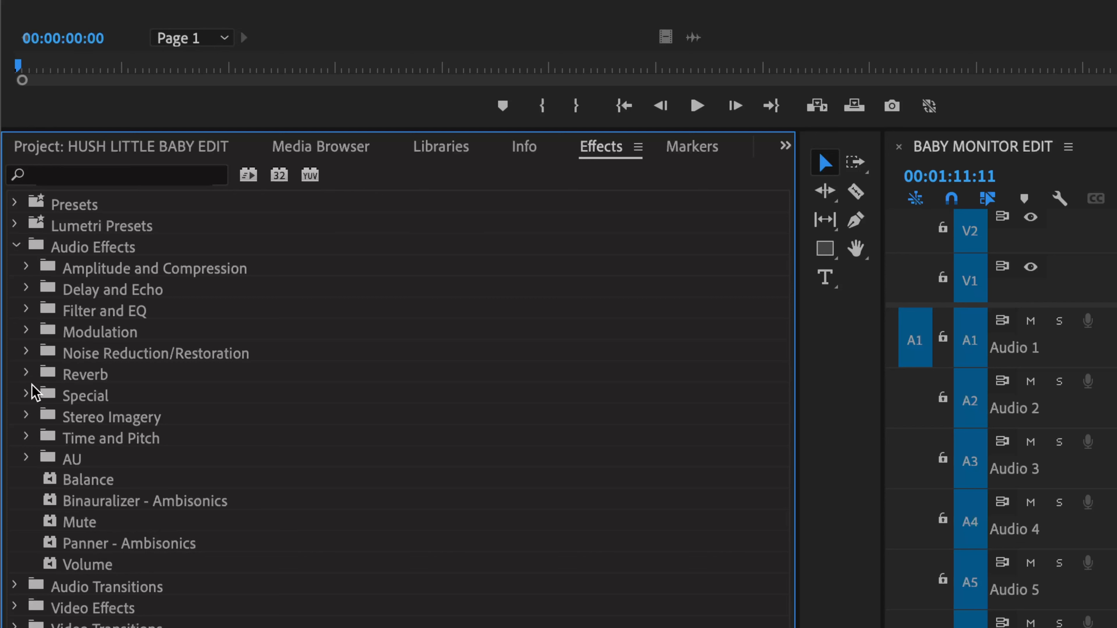
{"action": "left_click", "coordinate": [26, 374]}
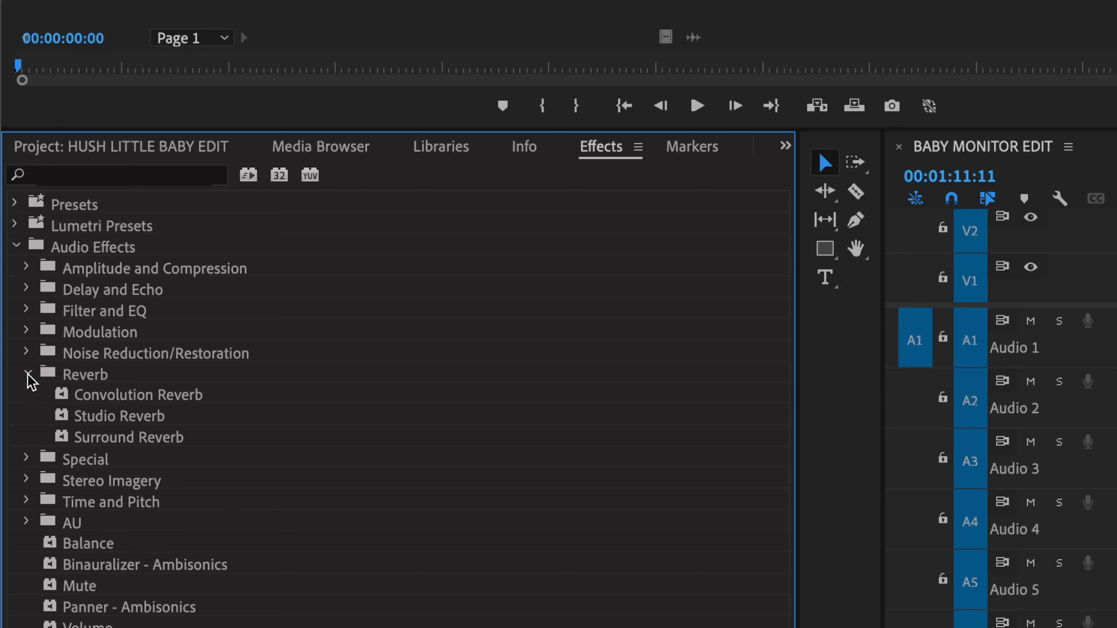
{"action": "left_click", "coordinate": [132, 398]}
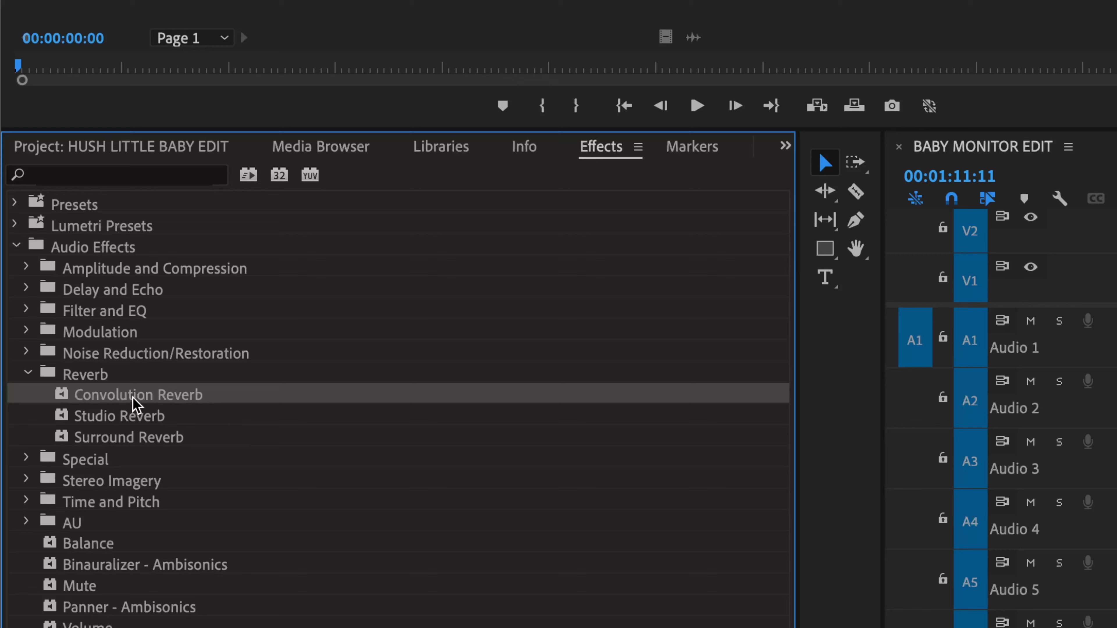
{"action": "left_click", "coordinate": [131, 437]}
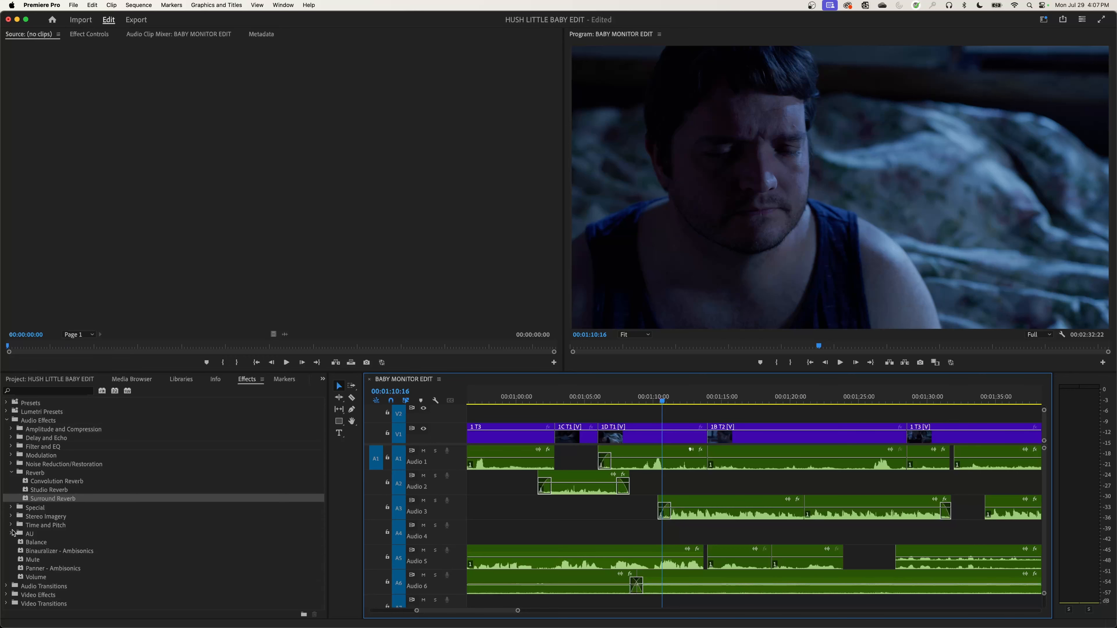
{"action": "left_click", "coordinate": [26, 490]}
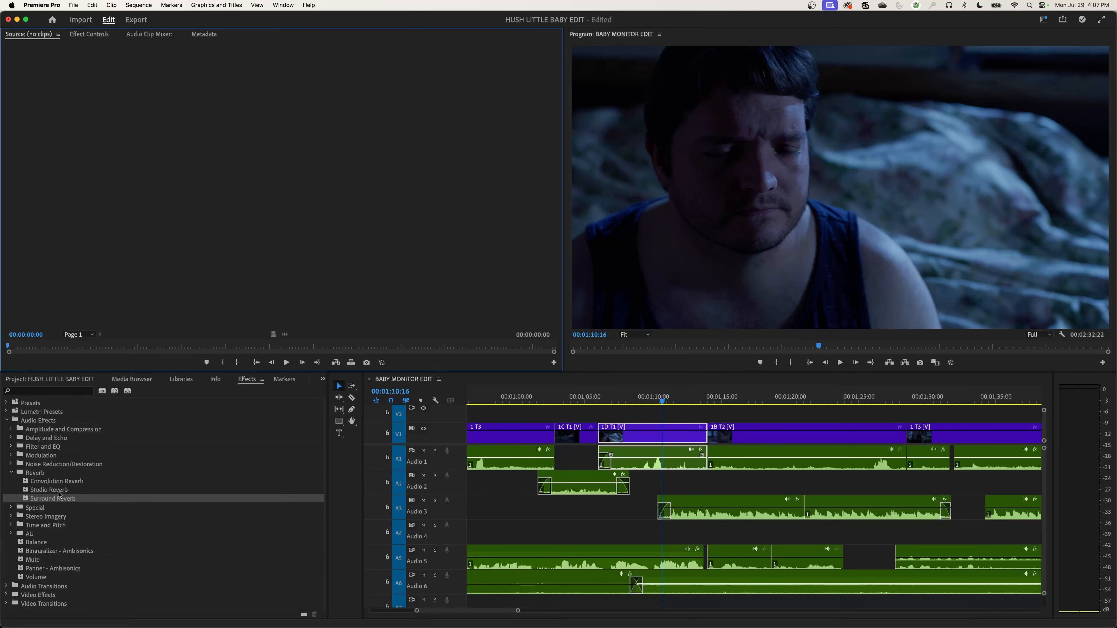
{"action": "left_click_drag", "start_coordinate": [26, 490], "coordinate": [633, 461]}
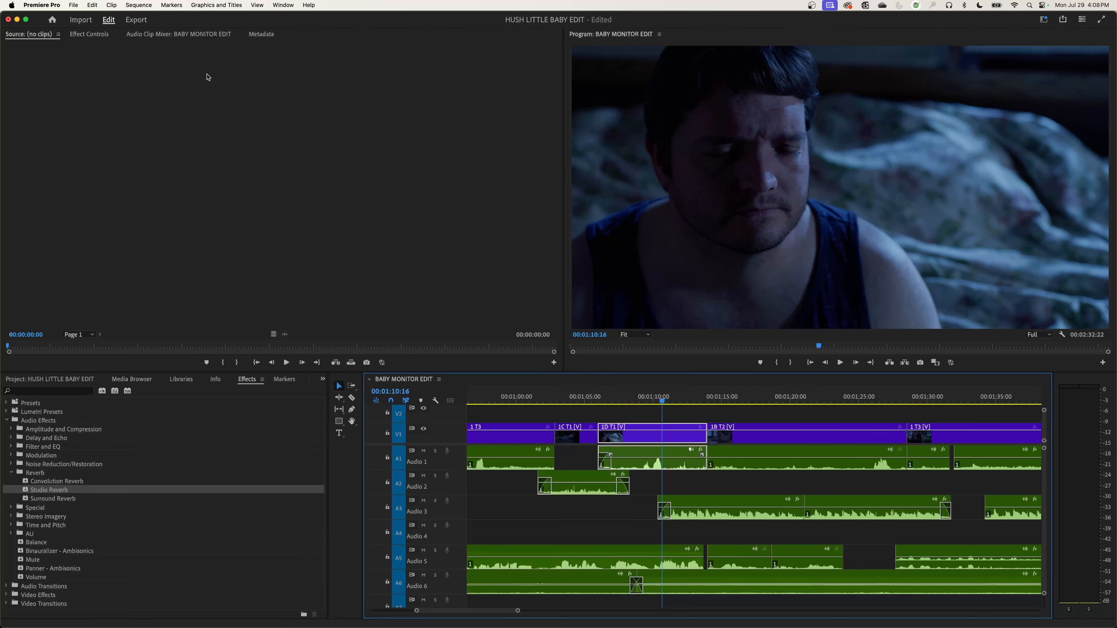
- Show the effect settings of the 1D T1 clip and select its Studio Reverb effect
{"action": "left_click", "coordinate": [86, 35]}
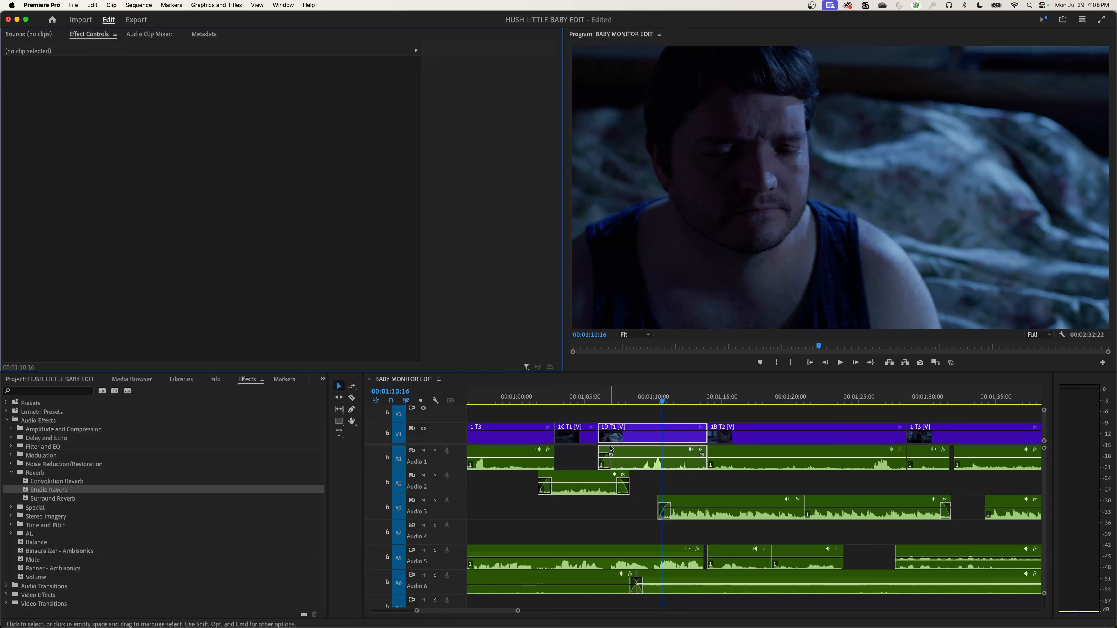
{"action": "left_click", "coordinate": [672, 462]}
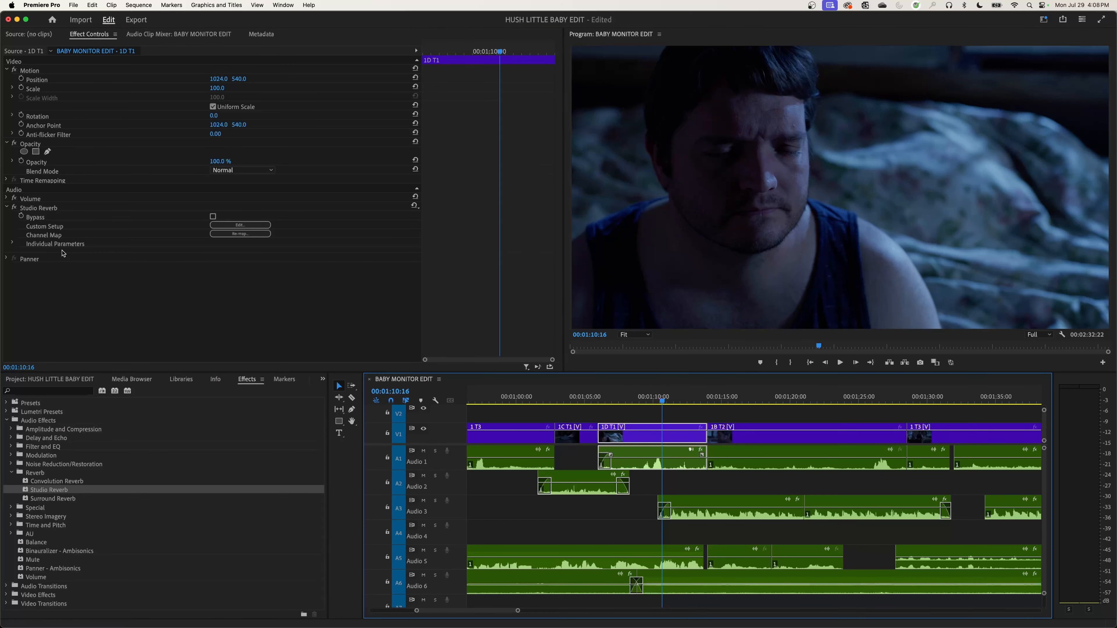
{"action": "left_click", "coordinate": [44, 208]}
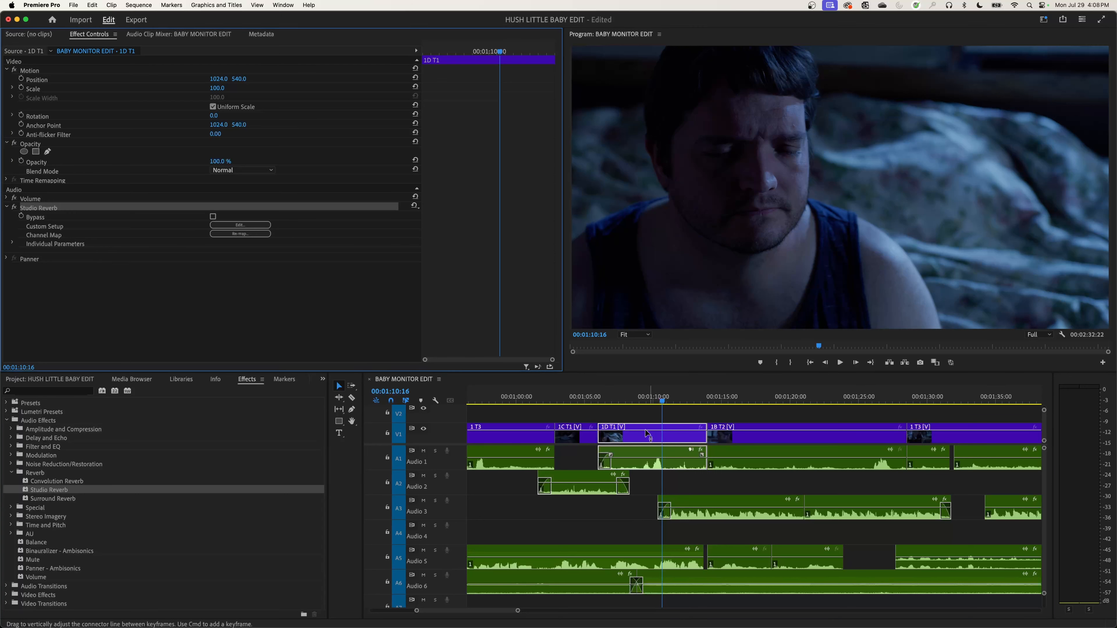
- Play the 1D T1 clip from about 00:01:07:23 to hear the reverb within the full mix
{"action": "left_click", "coordinate": [628, 400]}
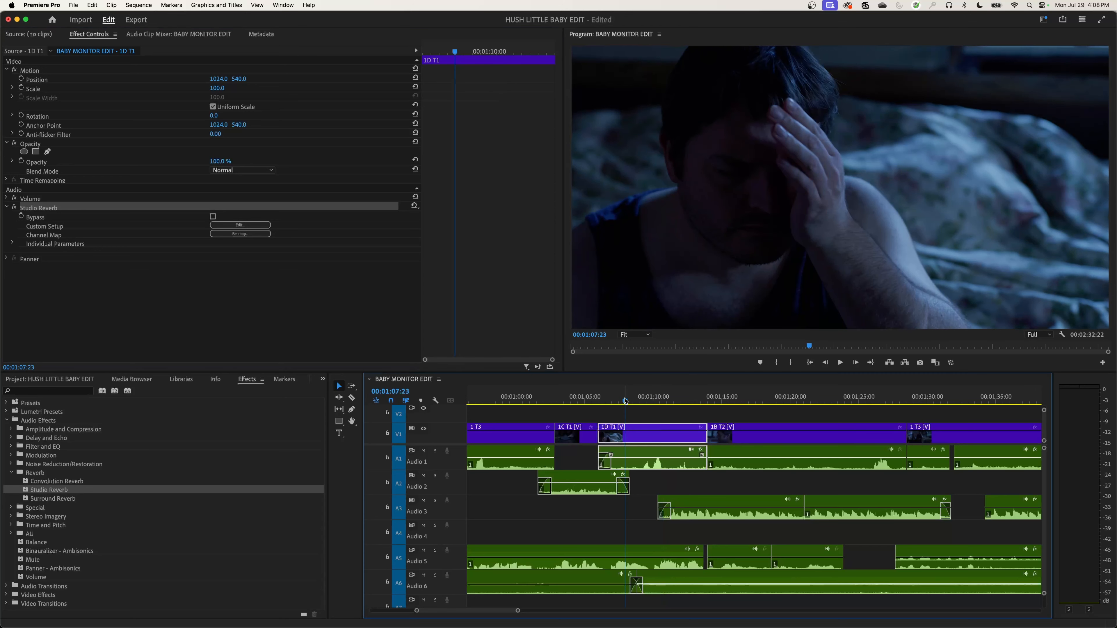
{"action": "key", "text": "space"}
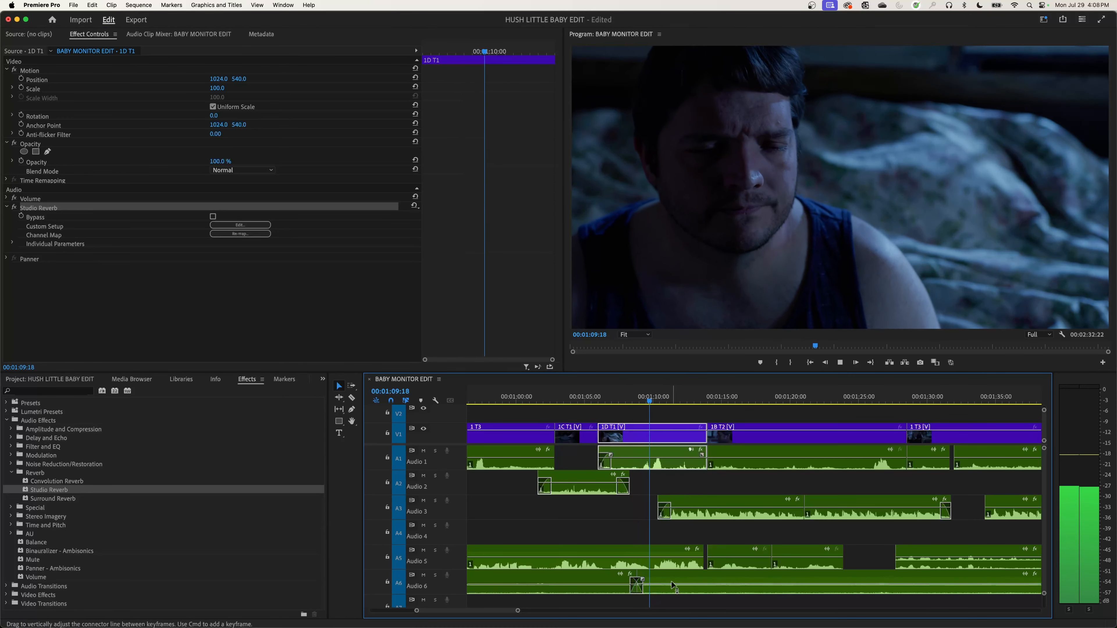
{"action": "key", "text": "space"}
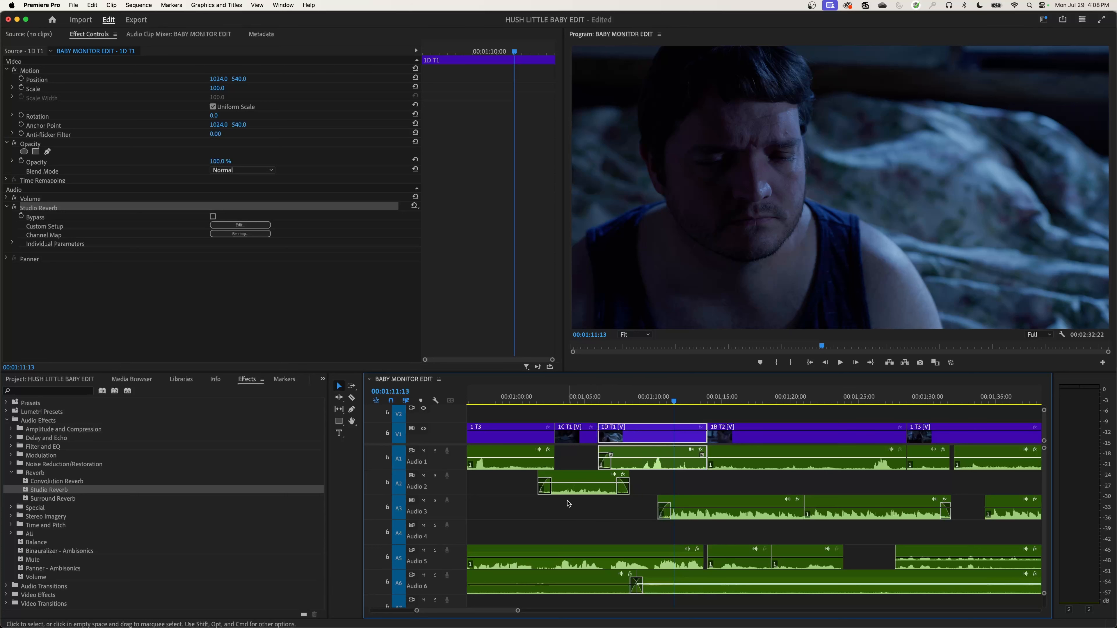
- Solo the Audio 1 track and play the 1D T1 clip from about 00:01:08:14
{"action": "left_click", "coordinate": [436, 451]}
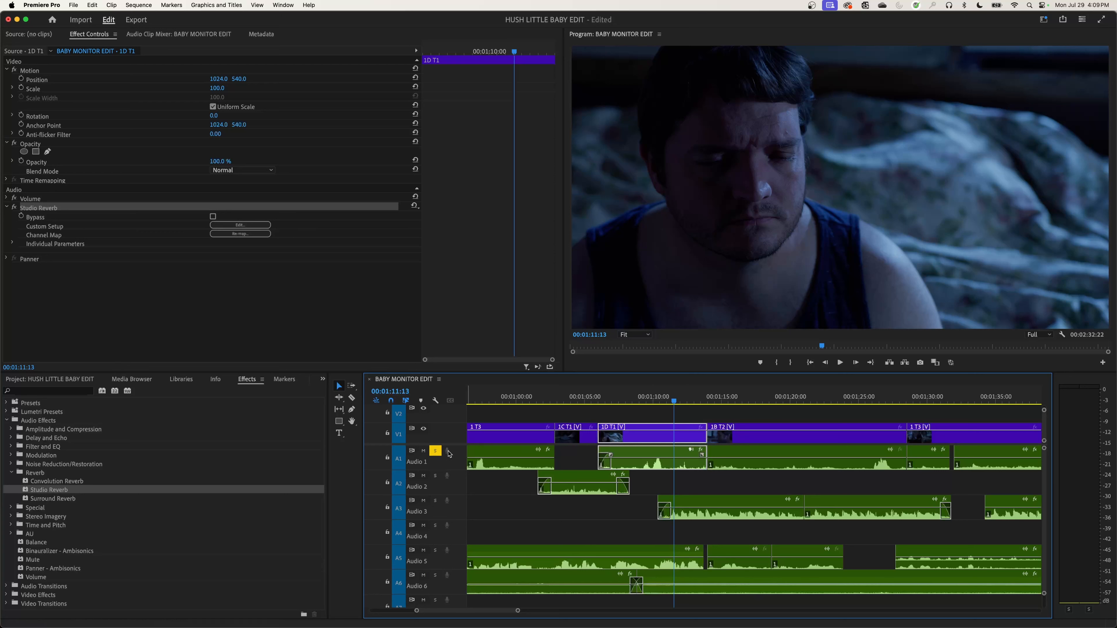
{"action": "left_click", "coordinate": [636, 398]}
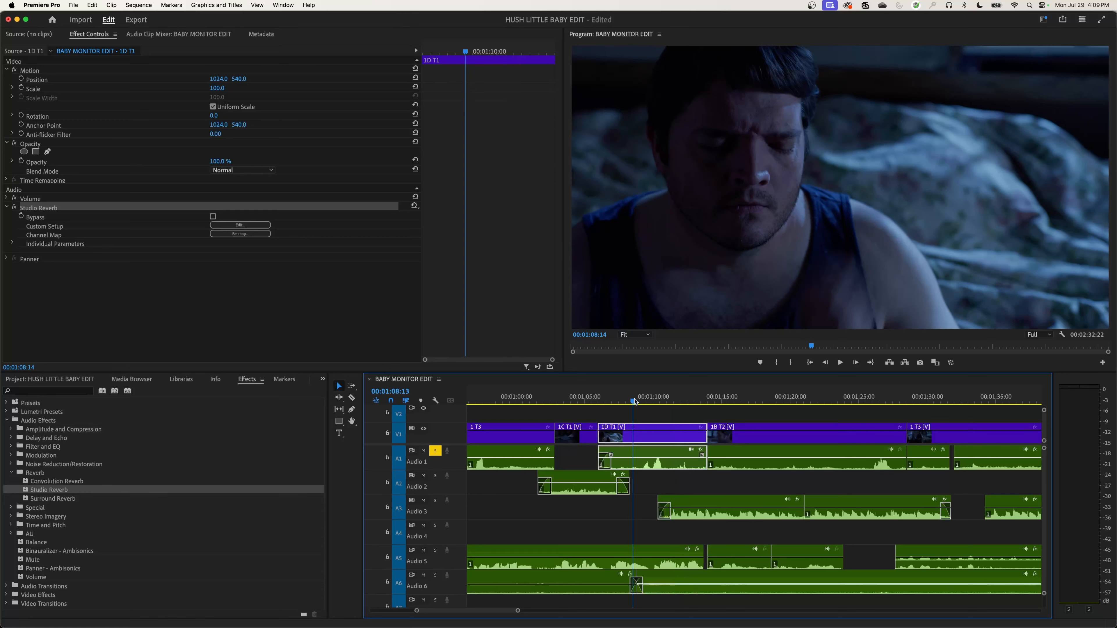
{"action": "key", "text": "space"}
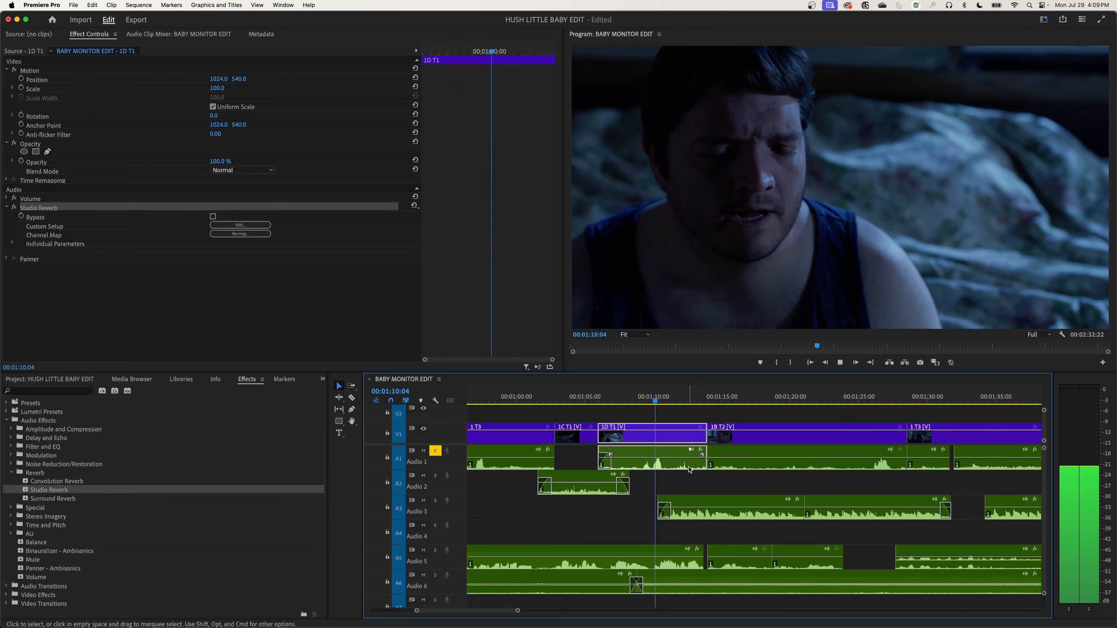
{"action": "key", "text": "space"}
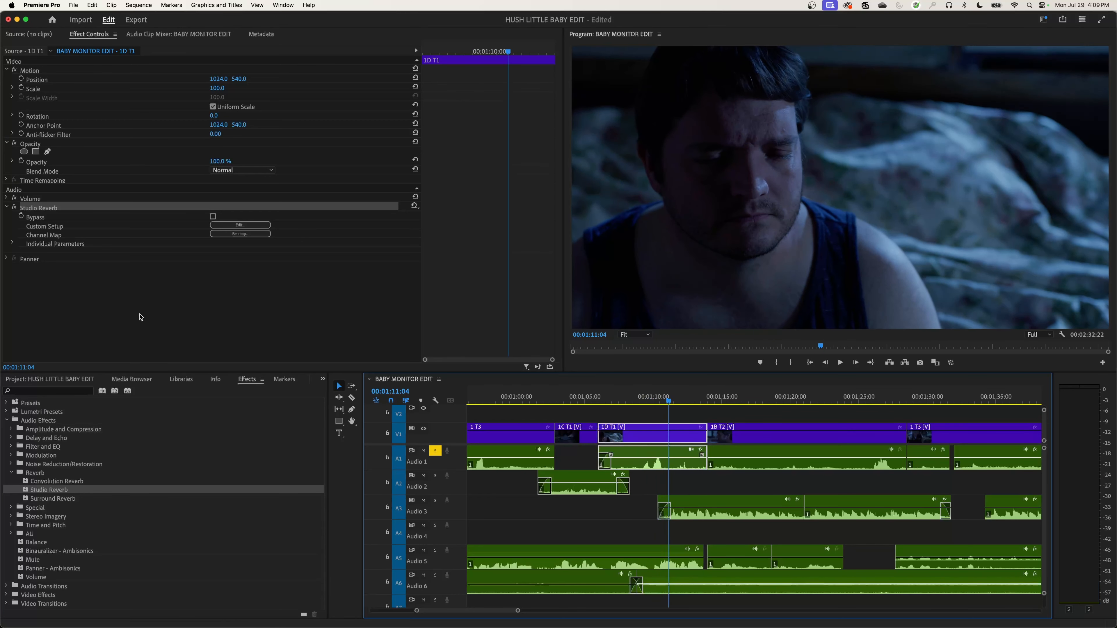
- Turn off the Studio Reverb effect and play the clip from about 00:01:08:23 to compare the dry sound
{"action": "left_click", "coordinate": [15, 207]}
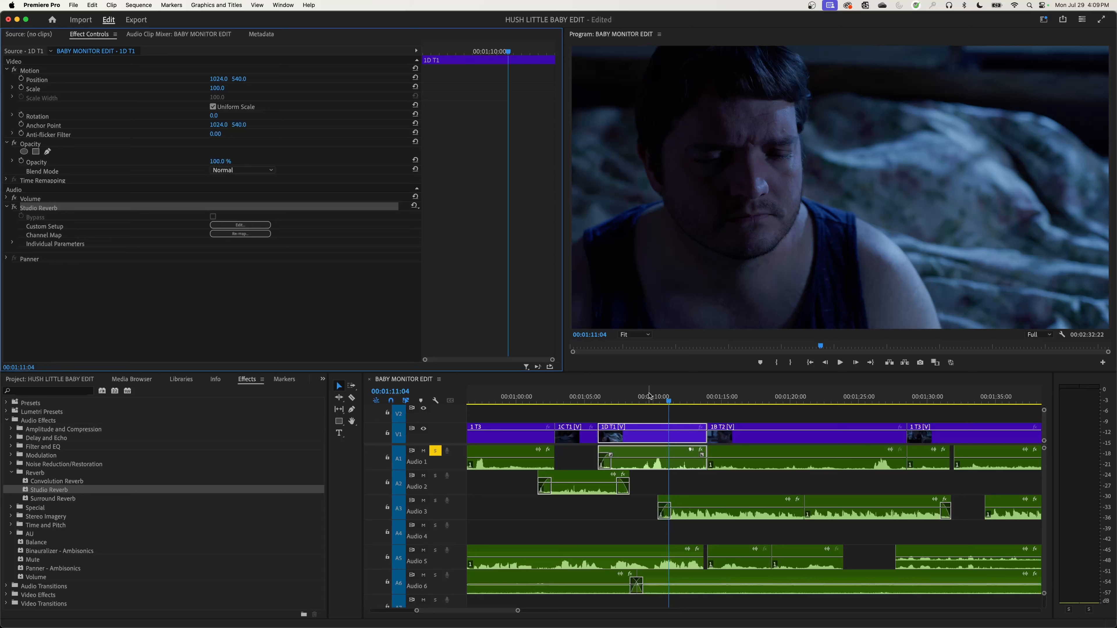
{"action": "left_click", "coordinate": [640, 398]}
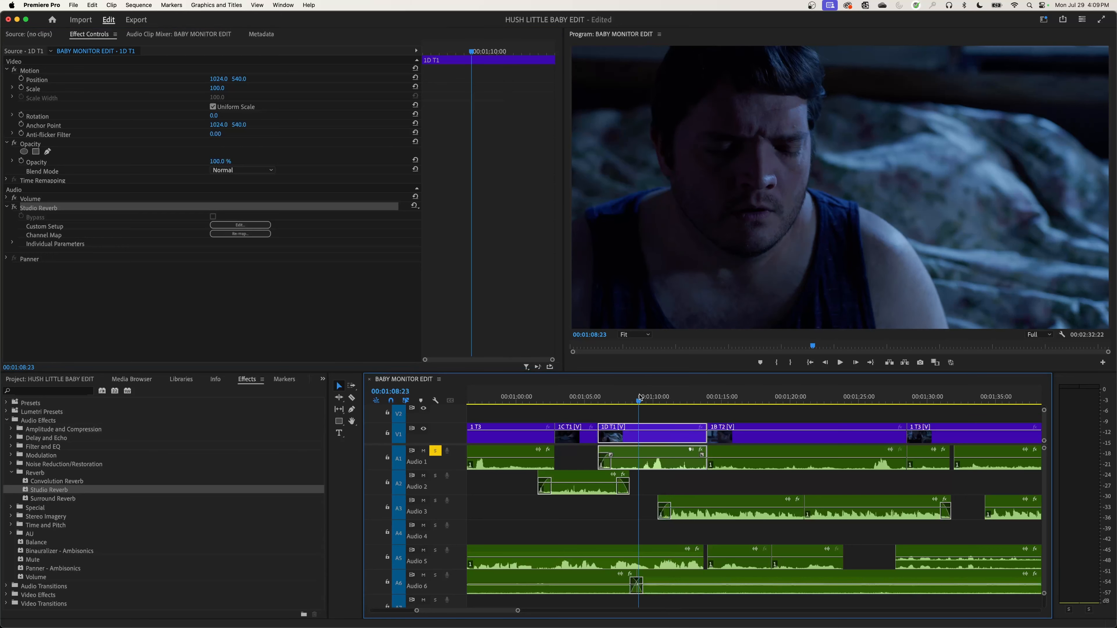
{"action": "key", "text": "space"}
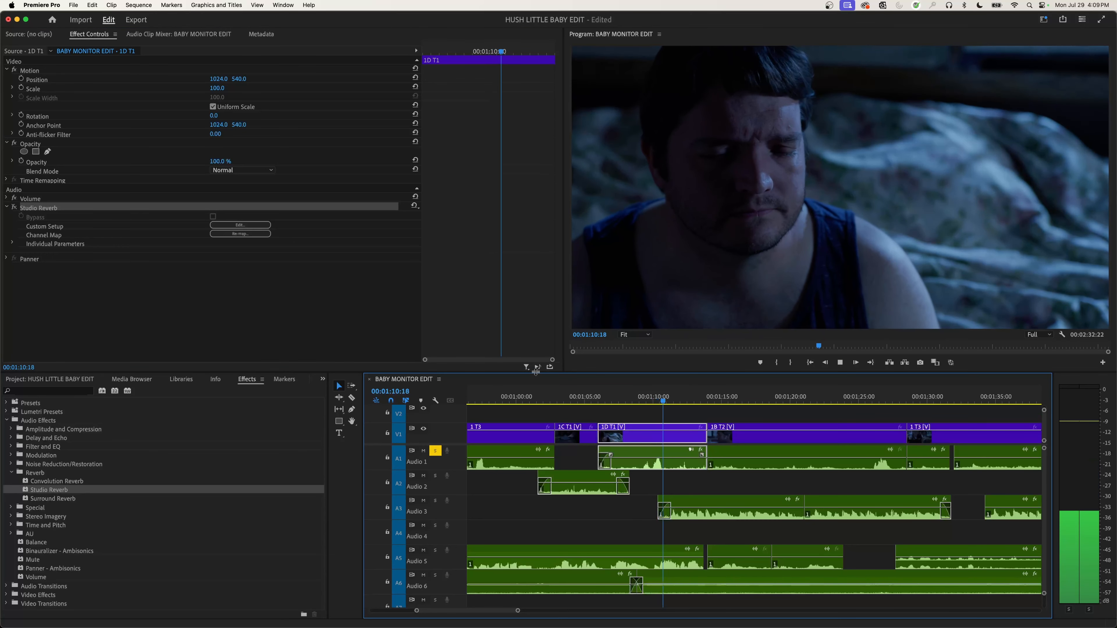
{"action": "key", "text": "space"}
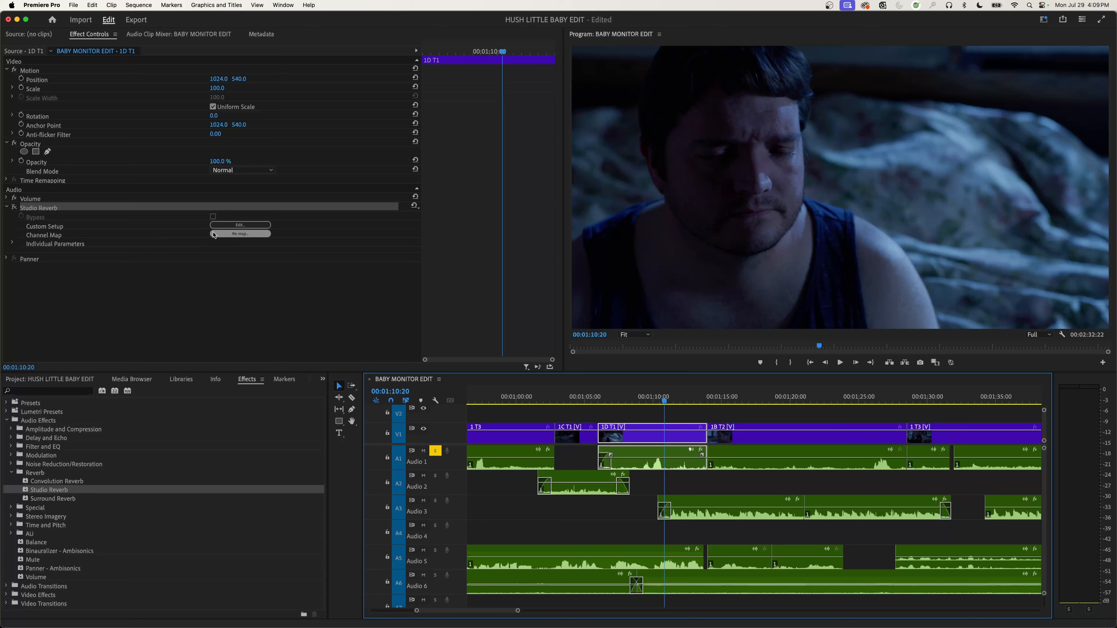
- Set the Studio Reverb preset to Great Hall in the effect's custom setup and close the editor
{"action": "left_click", "coordinate": [248, 227]}
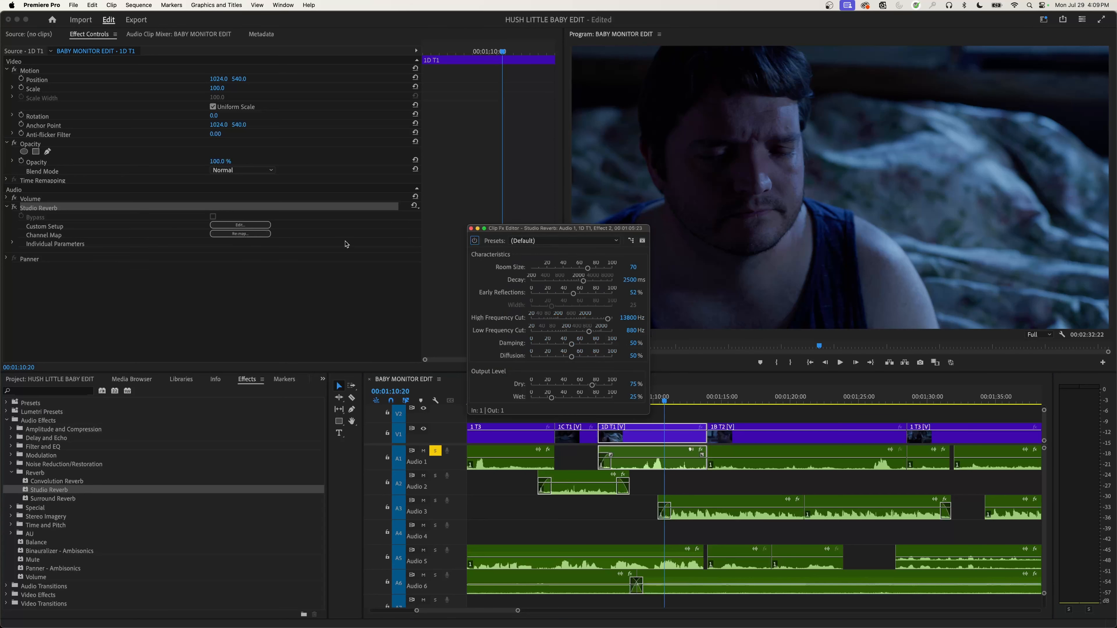
{"action": "left_click", "coordinate": [559, 242]}
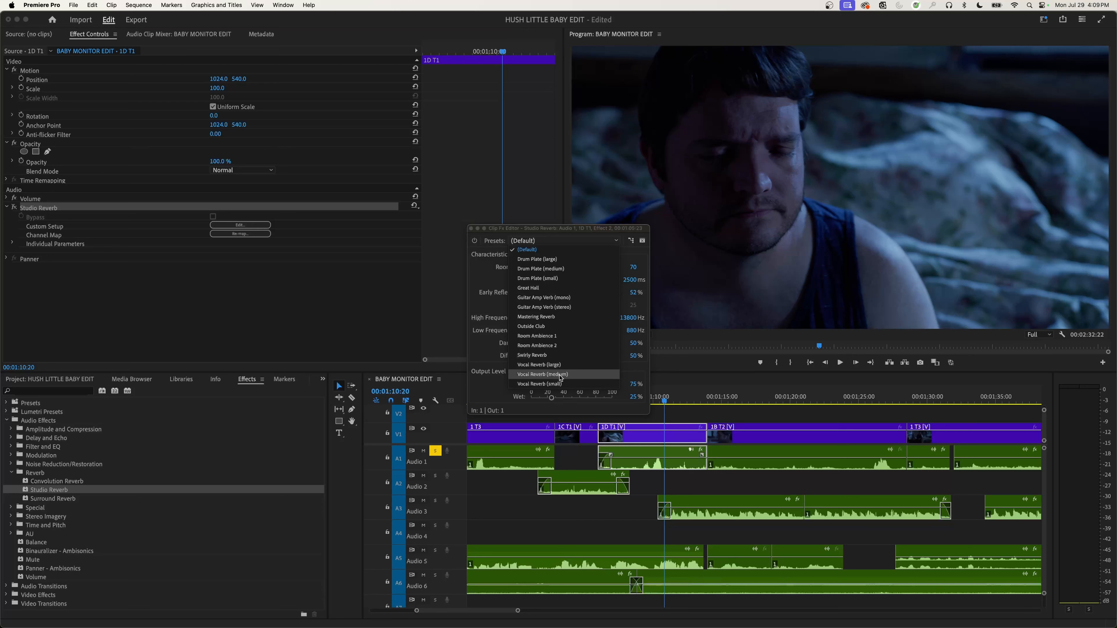
{"action": "left_click", "coordinate": [543, 290]}
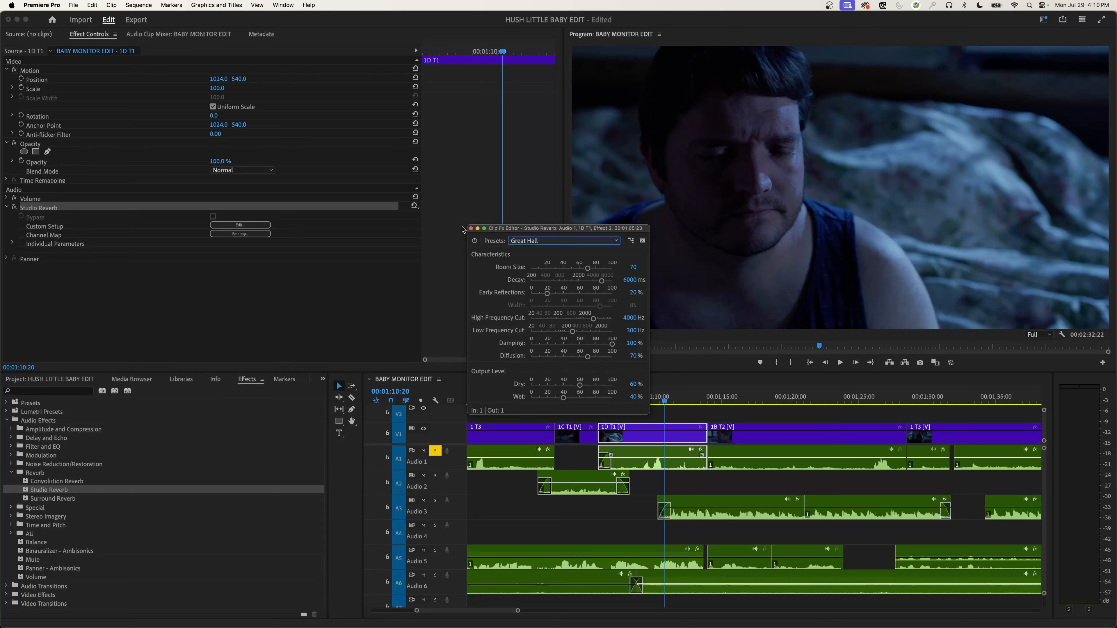
{"action": "left_click", "coordinate": [471, 229]}
- Play the 1D T1 clip from about 00:01:09:04 with Studio Reverb turned off to hear the dry sound
{"action": "left_click", "coordinate": [643, 400]}
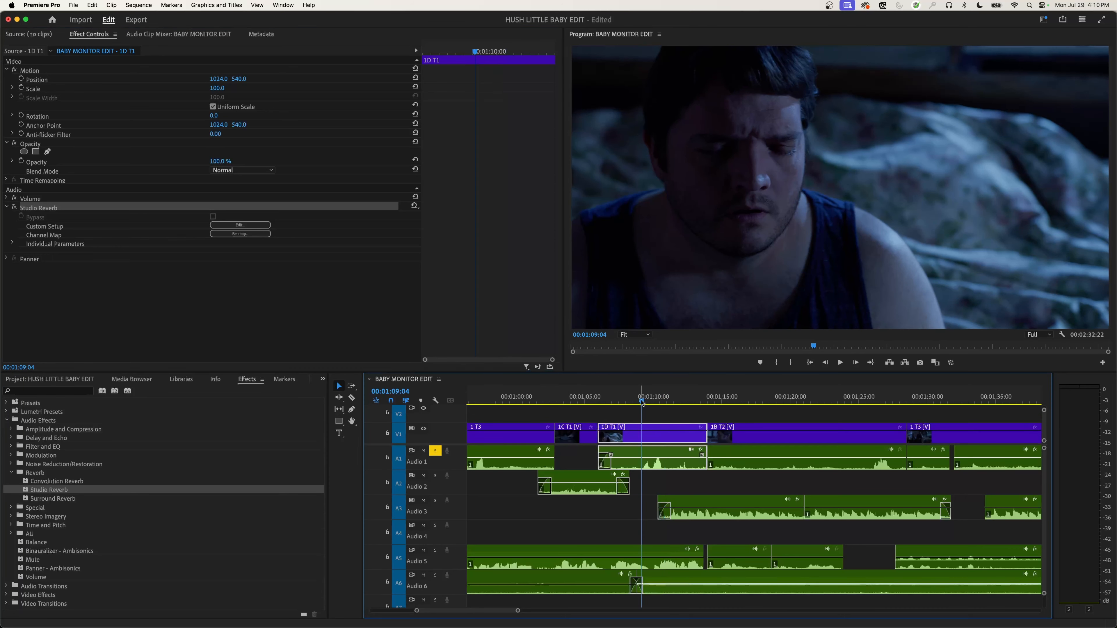
{"action": "key", "text": "space"}
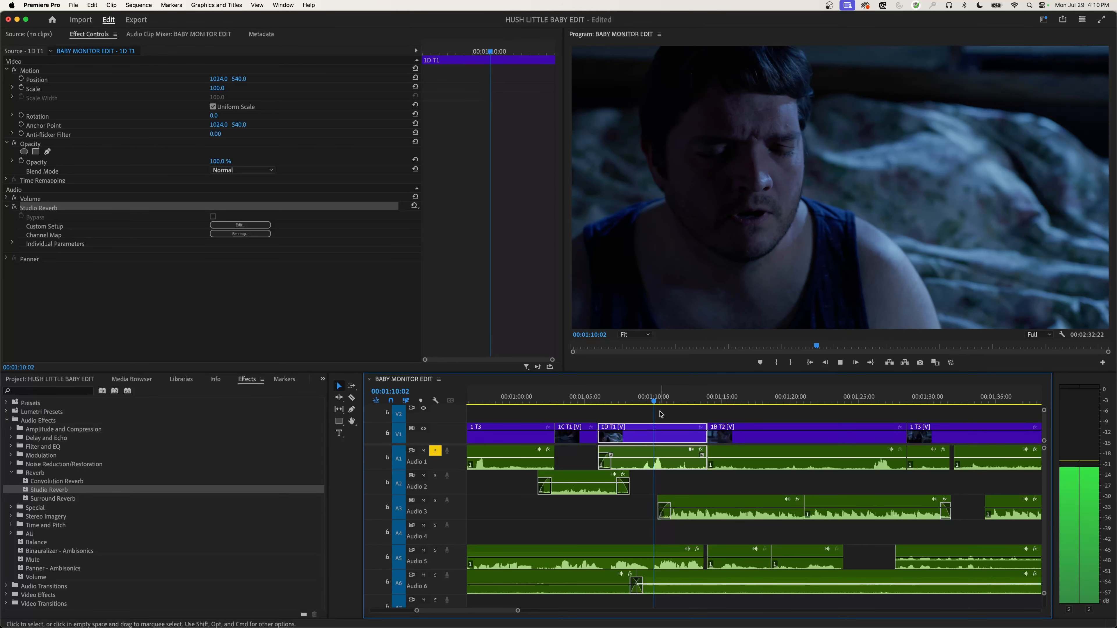
{"action": "key", "text": "space"}
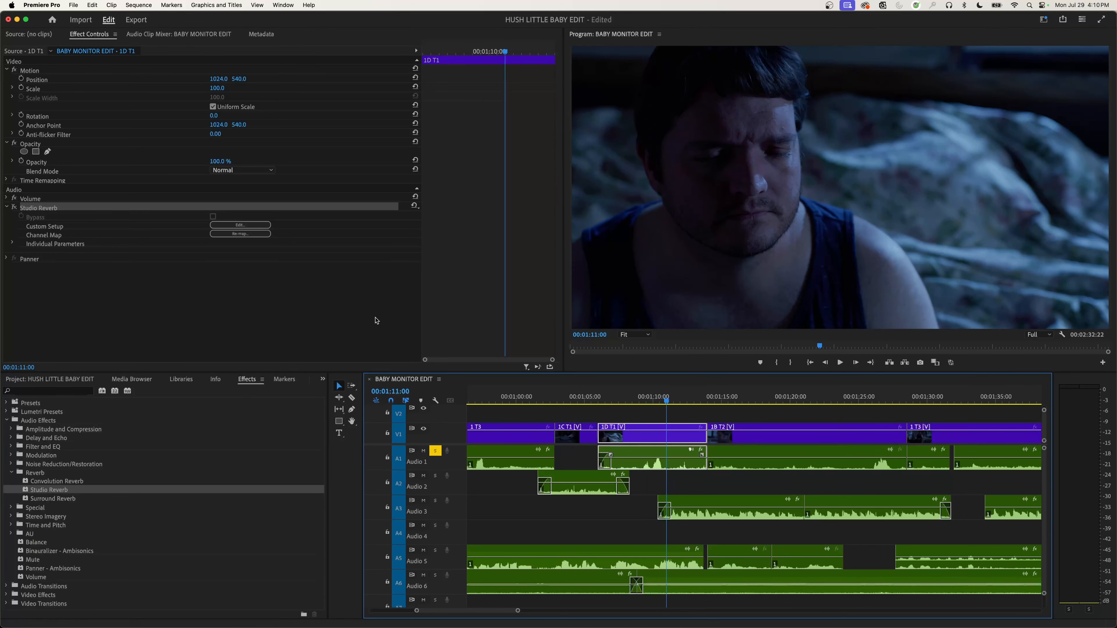
- Turn the Studio Reverb effect back on and play the 1D T1 clip to hear the Great Hall preset
{"action": "left_click", "coordinate": [14, 209]}
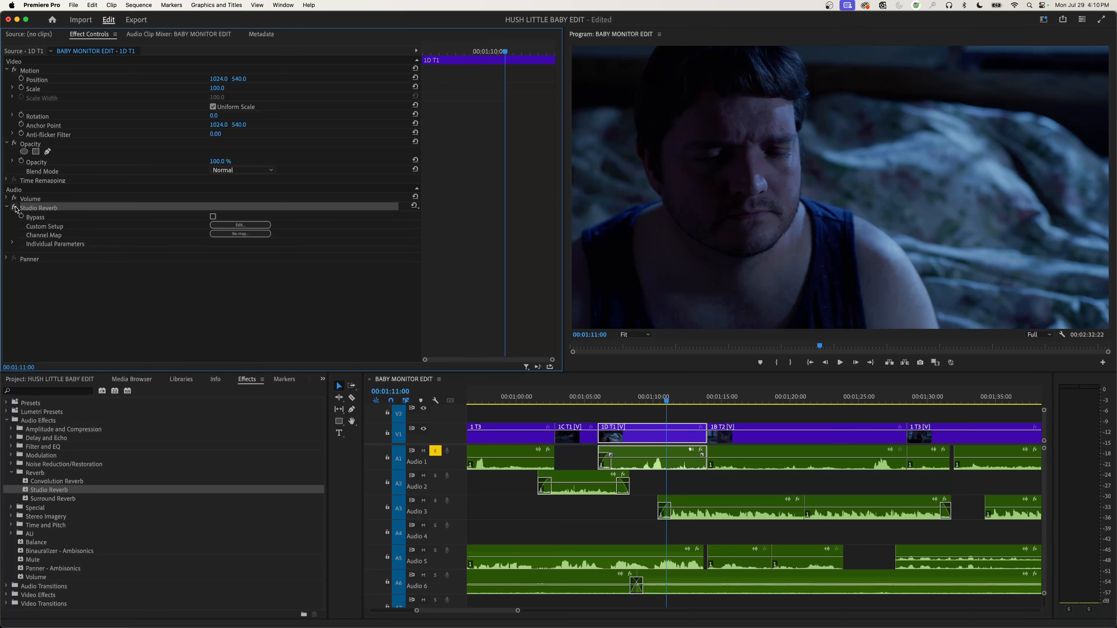
{"action": "left_click", "coordinate": [649, 401]}
{"action": "key", "text": "space"}
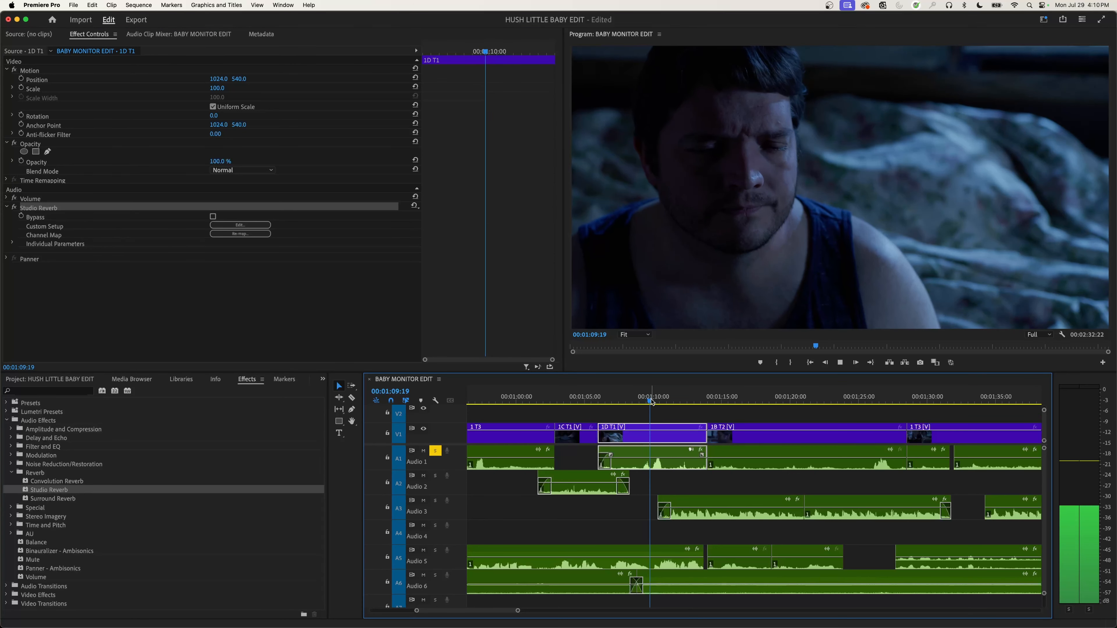
{"action": "key", "text": "space"}
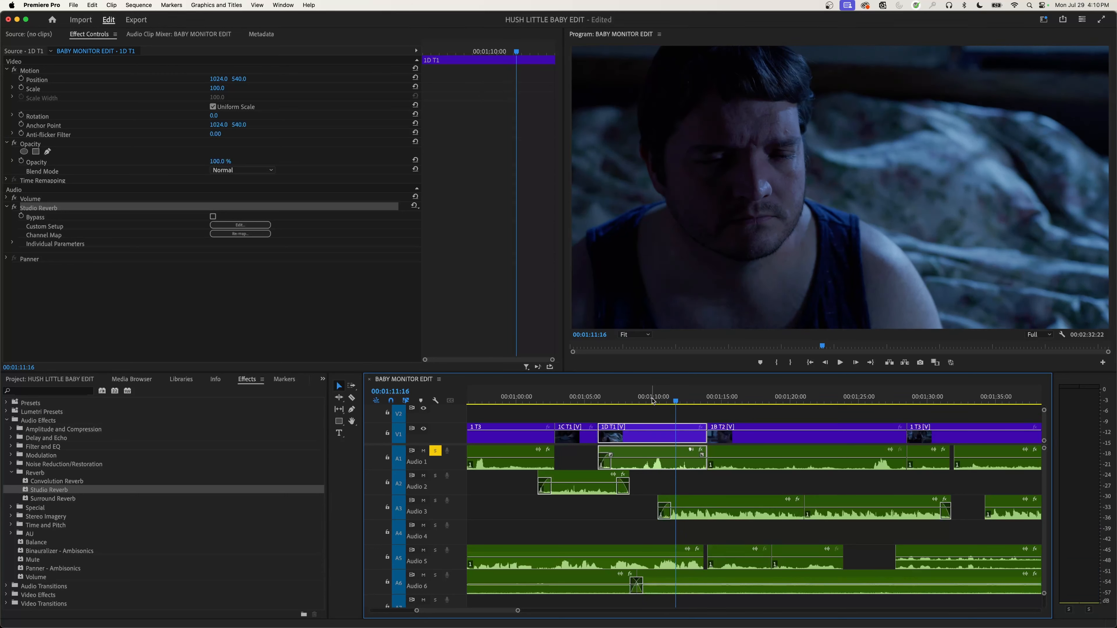
- Set the Studio Reverb preset to Vocal Reverb (medium) and play the 1D T1 clip to hear it
{"action": "left_click", "coordinate": [258, 226]}
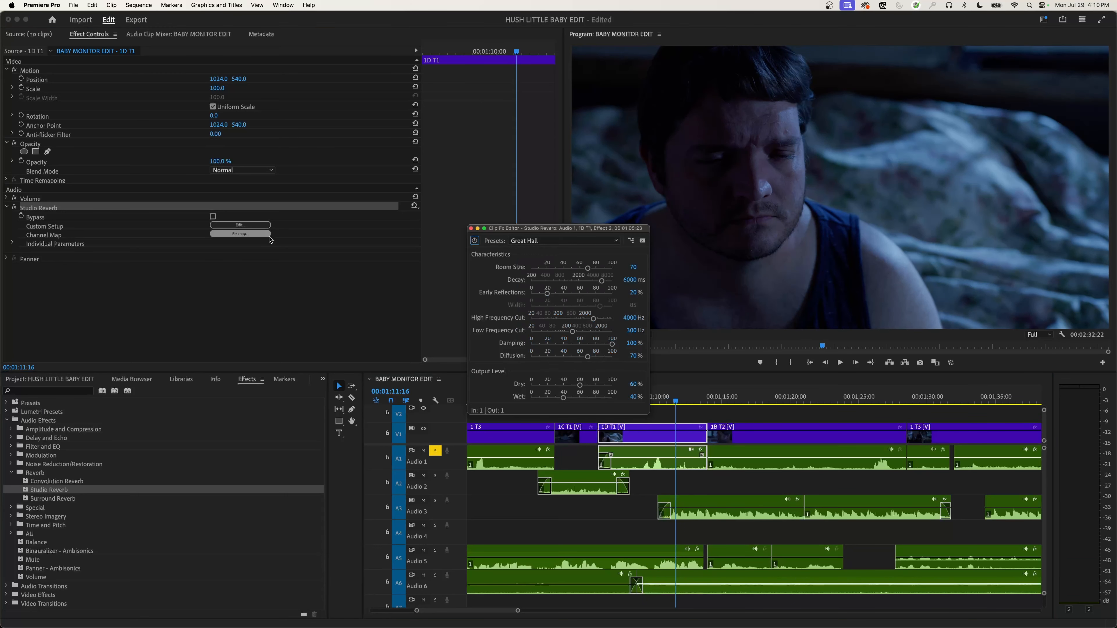
{"action": "left_click", "coordinate": [529, 241]}
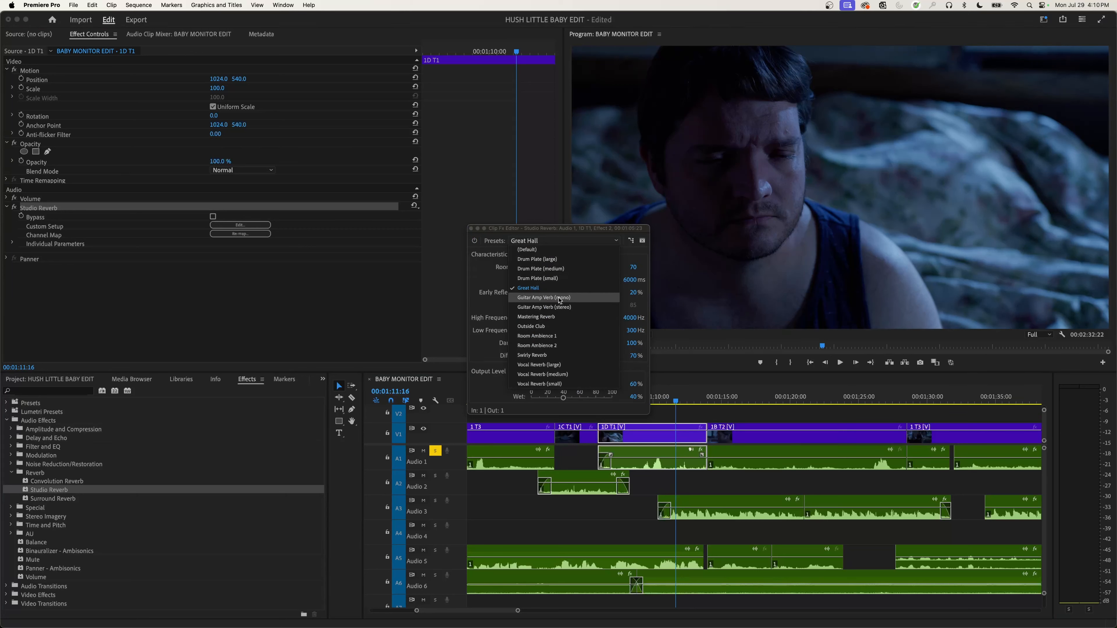
{"action": "left_click", "coordinate": [578, 378]}
{"action": "left_click", "coordinate": [471, 229]}
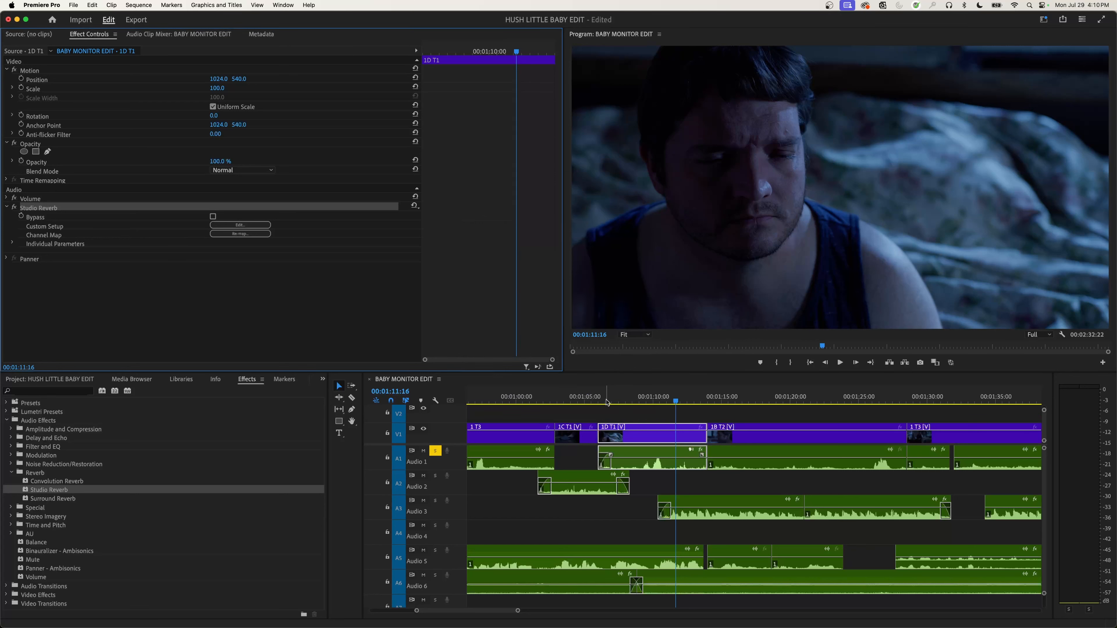
{"action": "key", "text": "space"}
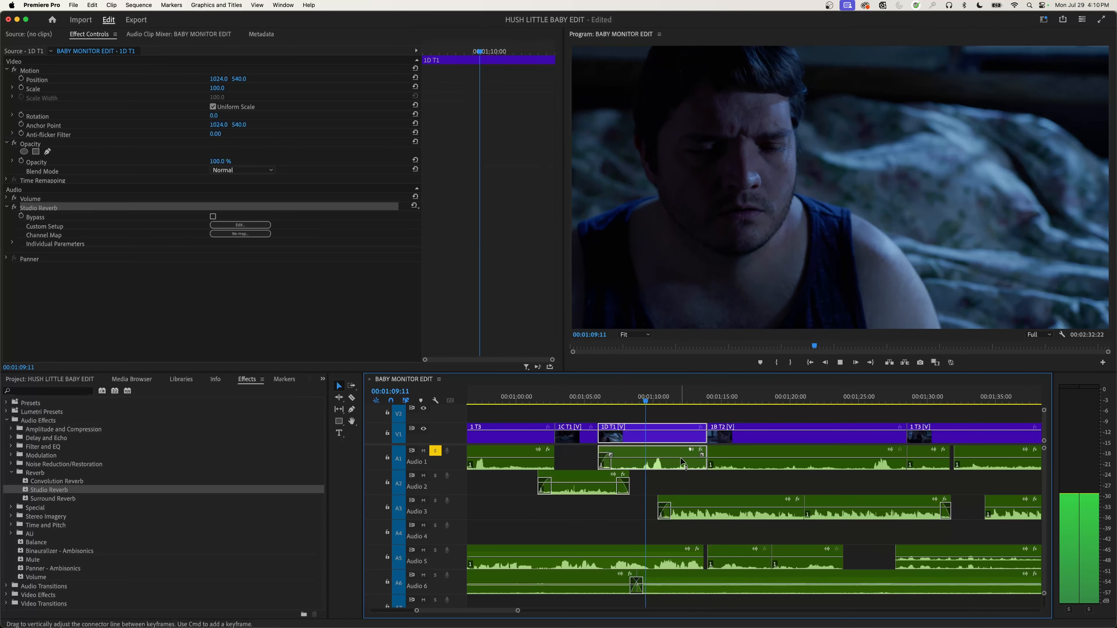
{"action": "key", "text": "space"}
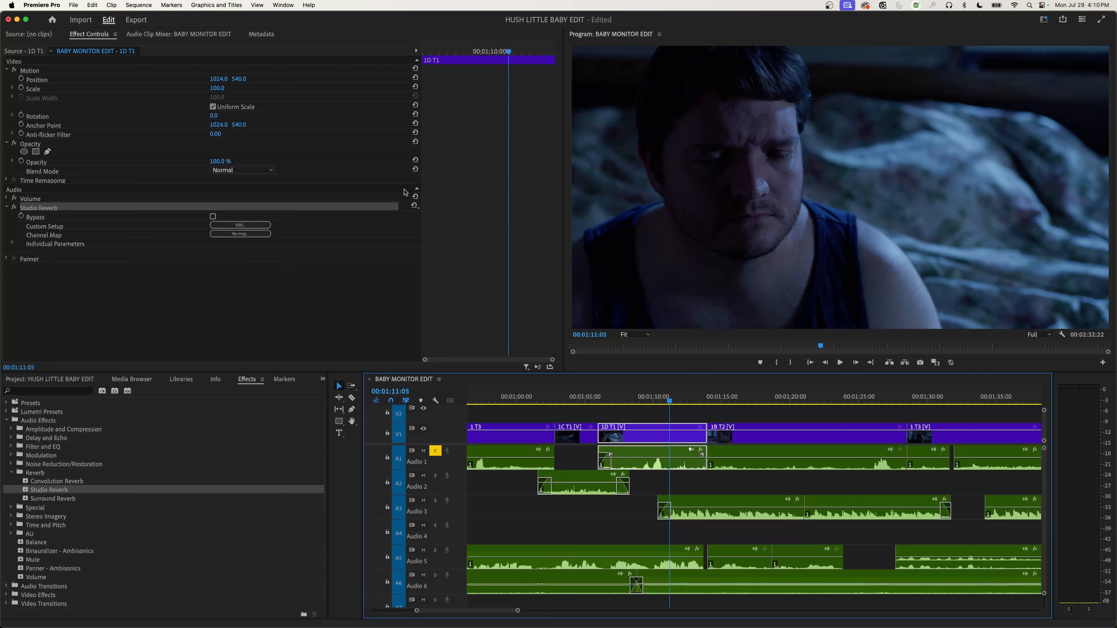
- Set the Studio Reverb preset to Room Ambience 1 and play the 1D T1 clip to hear it
{"action": "left_click", "coordinate": [246, 225]}
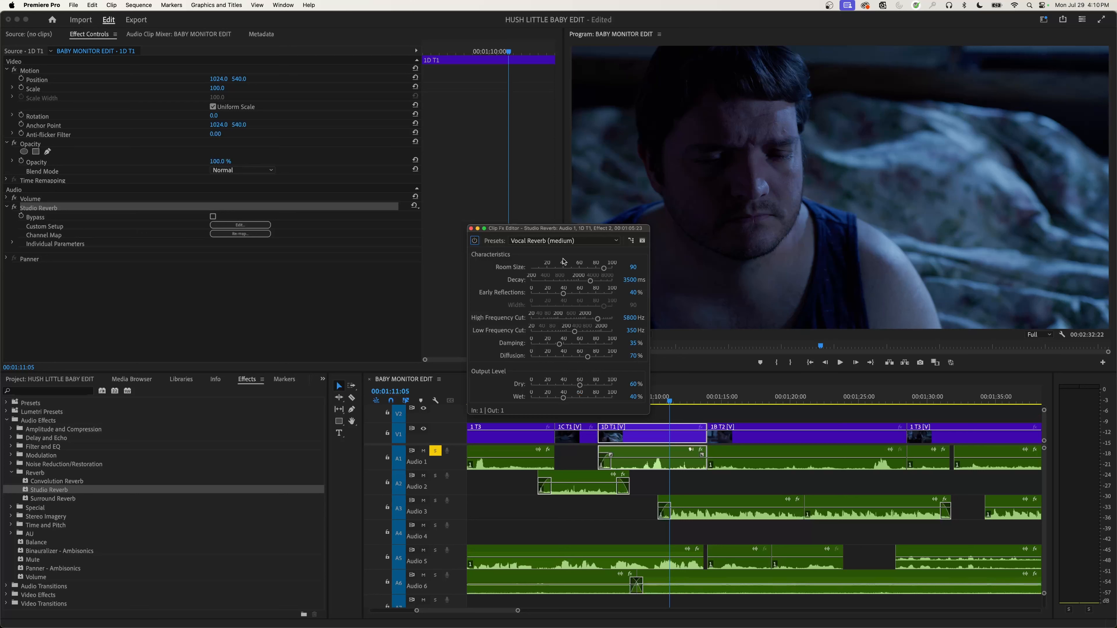
{"action": "left_click", "coordinate": [555, 246]}
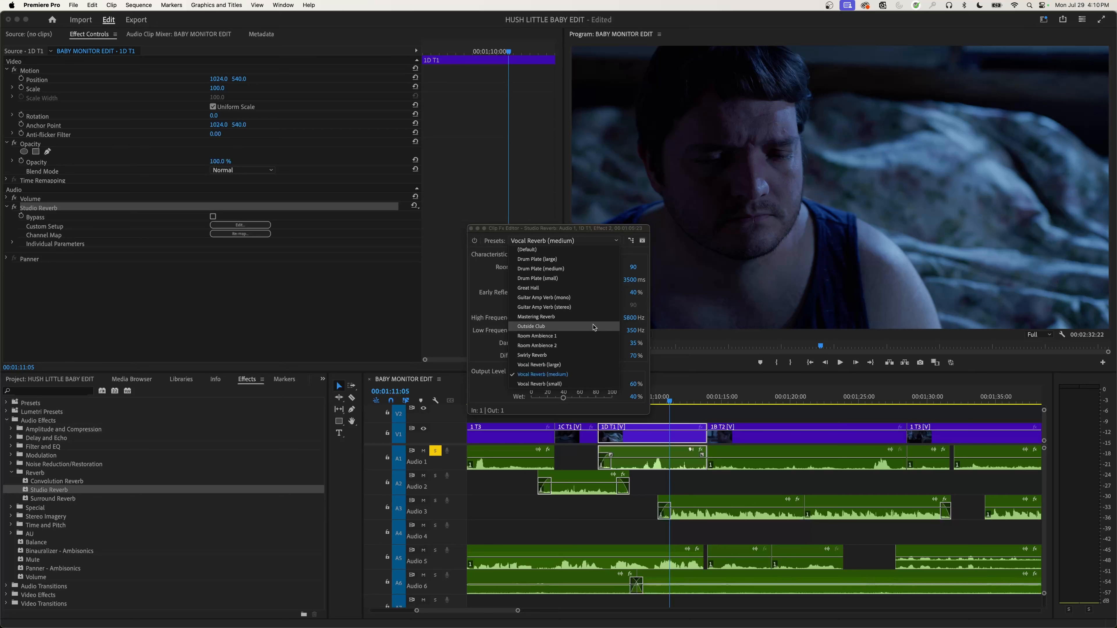
{"action": "left_click", "coordinate": [563, 337]}
{"action": "left_click", "coordinate": [683, 464]}
{"action": "key", "text": "space"}
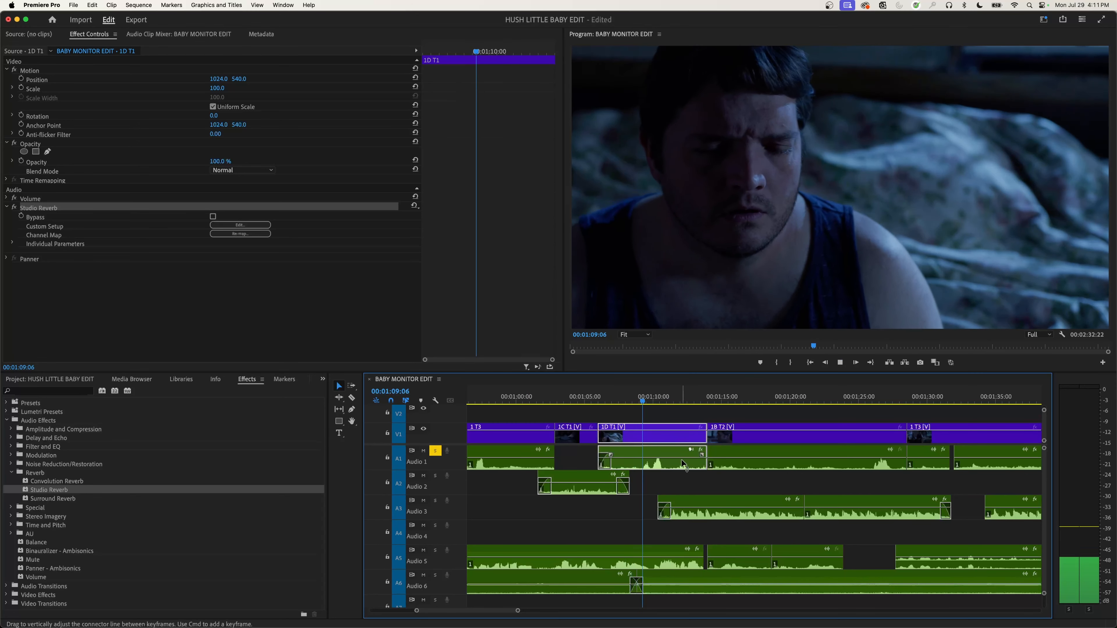
{"action": "key", "text": "space"}
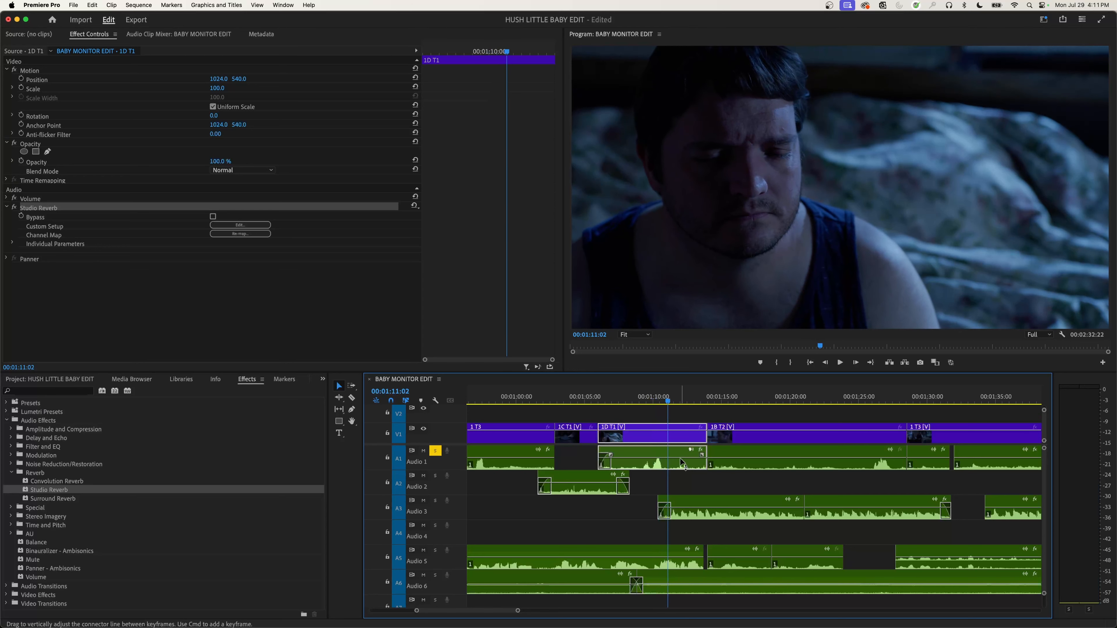
- Set the Studio Reverb preset to Room Ambience 2, close the effect editor and play the clip from about 00:01:09:05
{"action": "left_click", "coordinate": [240, 225]}
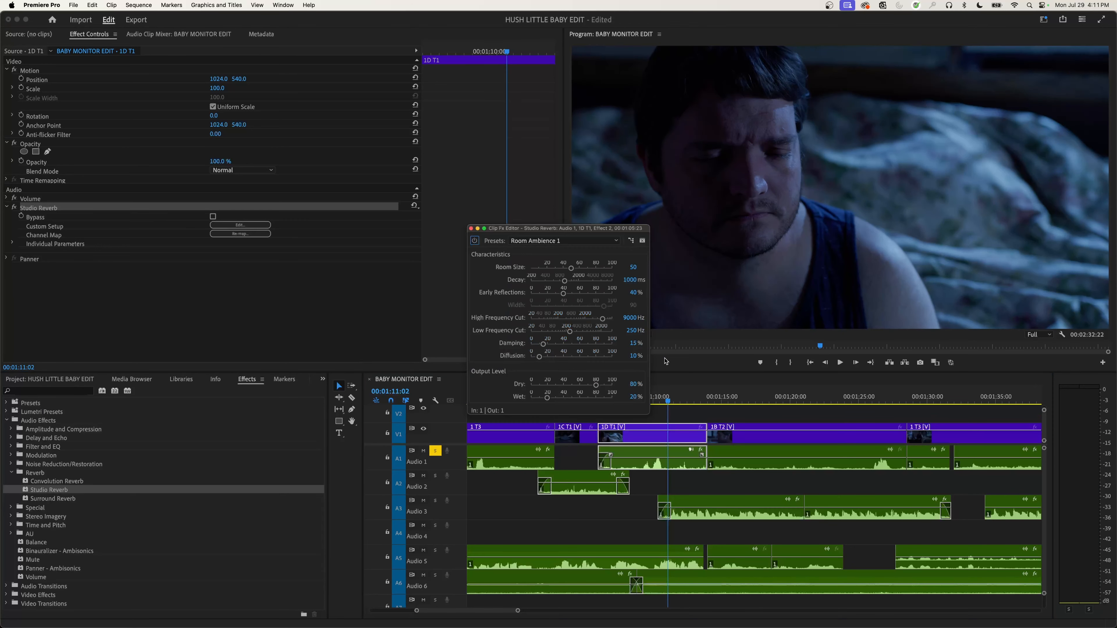
{"action": "left_click", "coordinate": [563, 240]}
{"action": "left_click", "coordinate": [555, 346]}
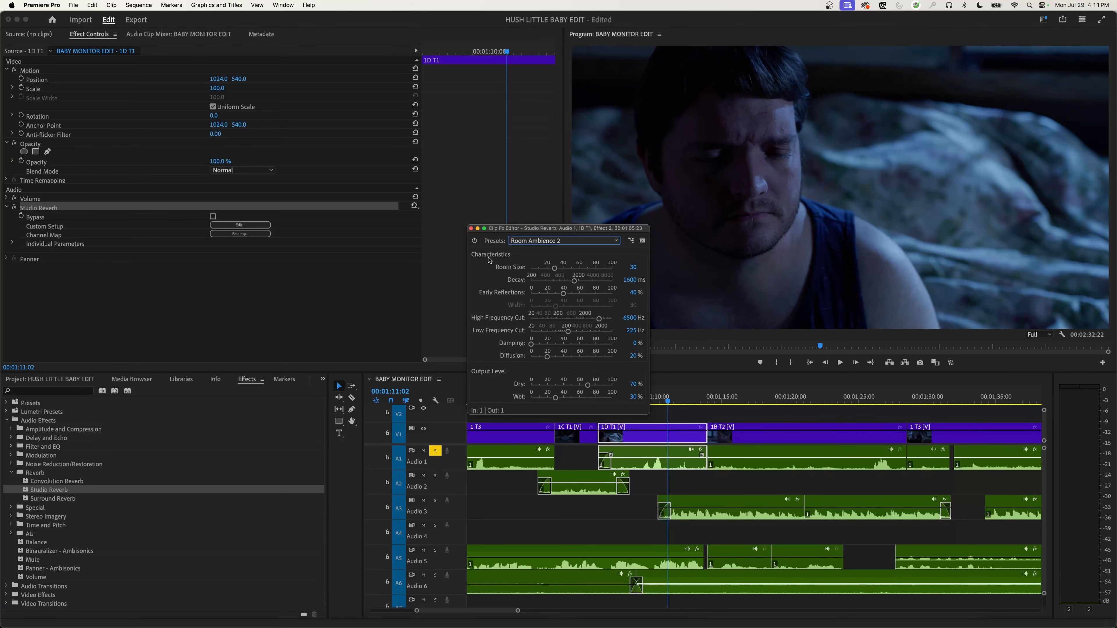
{"action": "left_click", "coordinate": [471, 228]}
{"action": "left_click", "coordinate": [641, 396]}
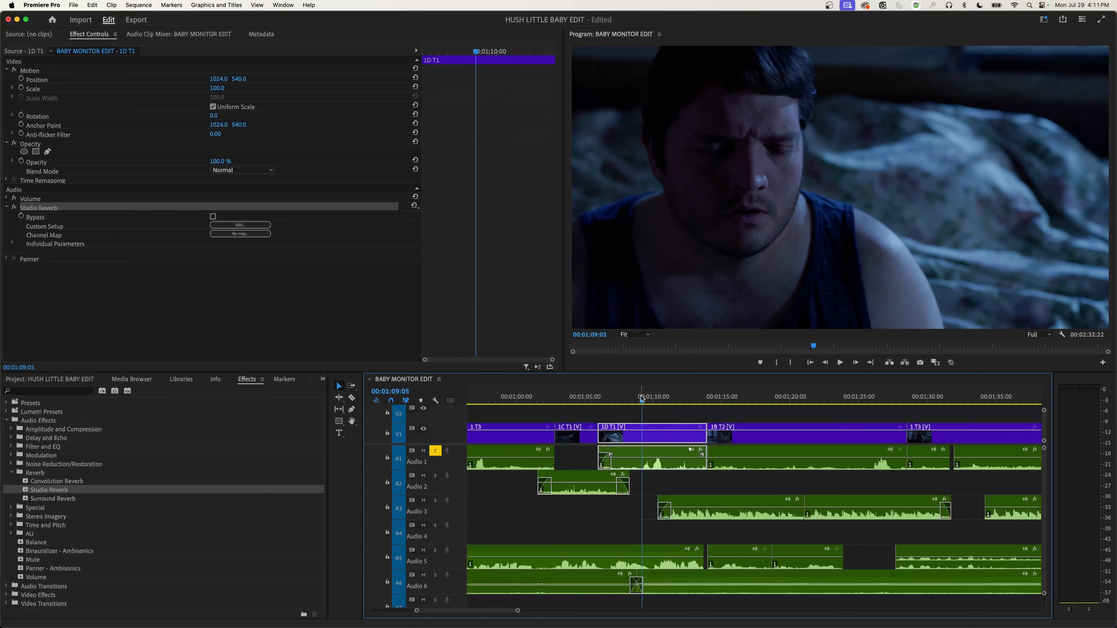
{"action": "key", "text": "space"}
{"action": "key", "text": "space"}
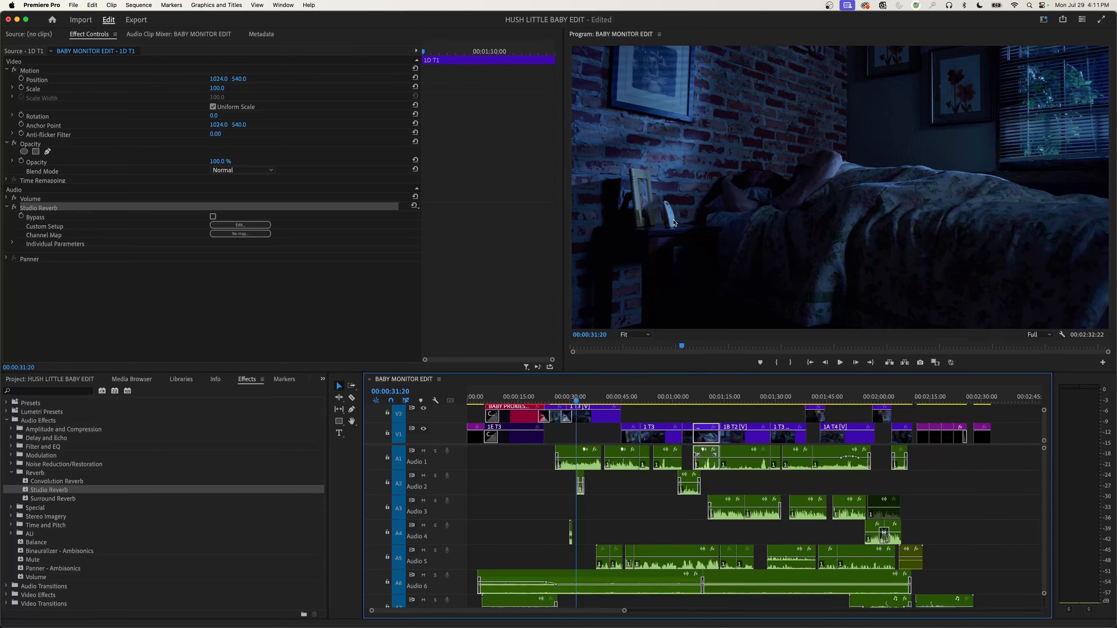
- Move the playhead to about 00:00:34:08 and select the group of baby cry clips on Audio 5
{"action": "key", "text": "="}
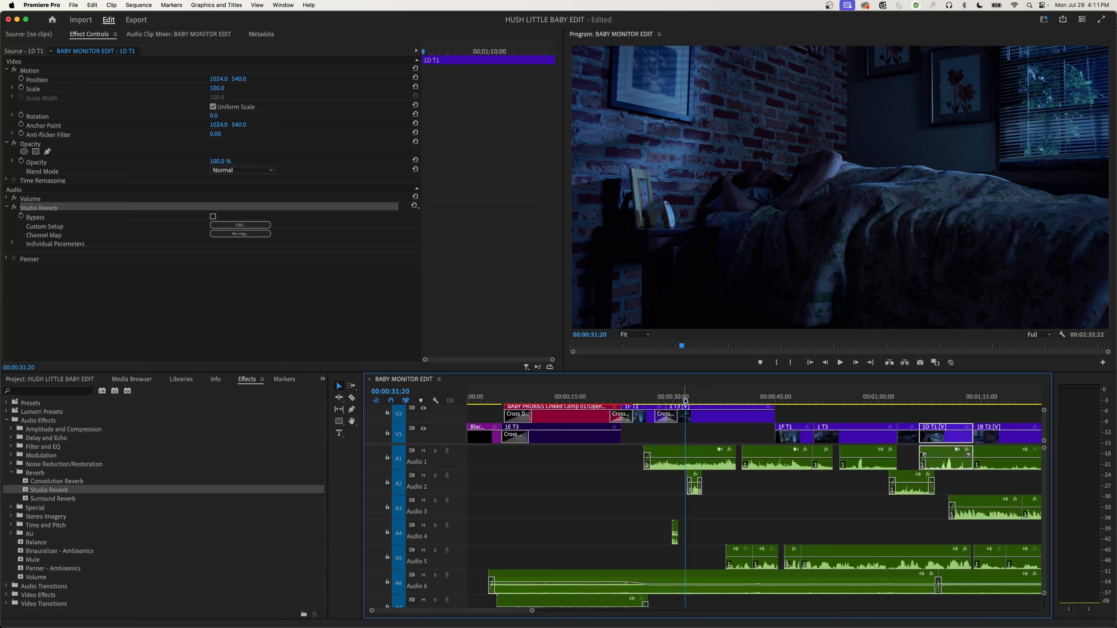
{"action": "left_click_drag", "start_coordinate": [684, 401], "coordinate": [702, 401]}
{"action": "left_click", "coordinate": [740, 538]}
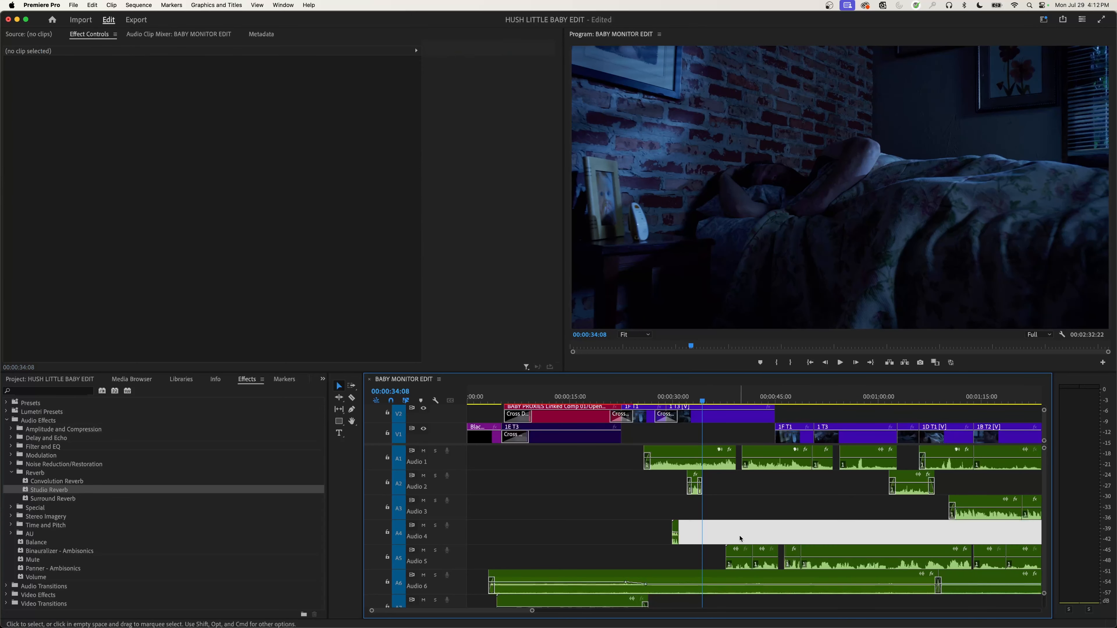
{"action": "left_click_drag", "start_coordinate": [740, 538], "coordinate": [1025, 563]}
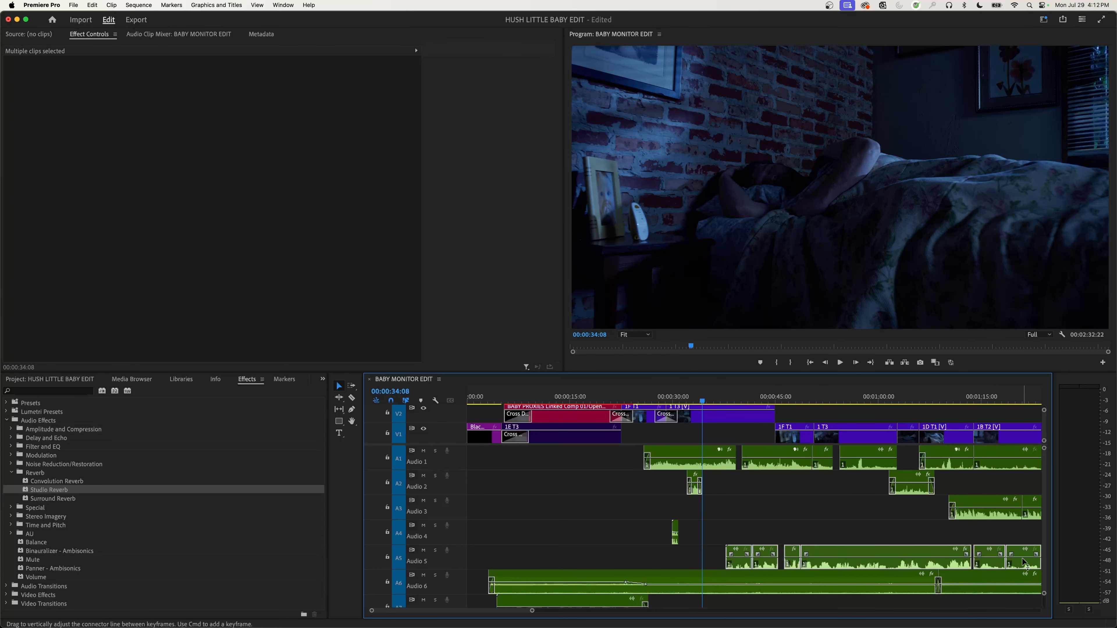
- Solo the Audio 5 track and play it from about 00:00:41:10 to hear the baby cry clips alone
{"action": "key", "text": "="}
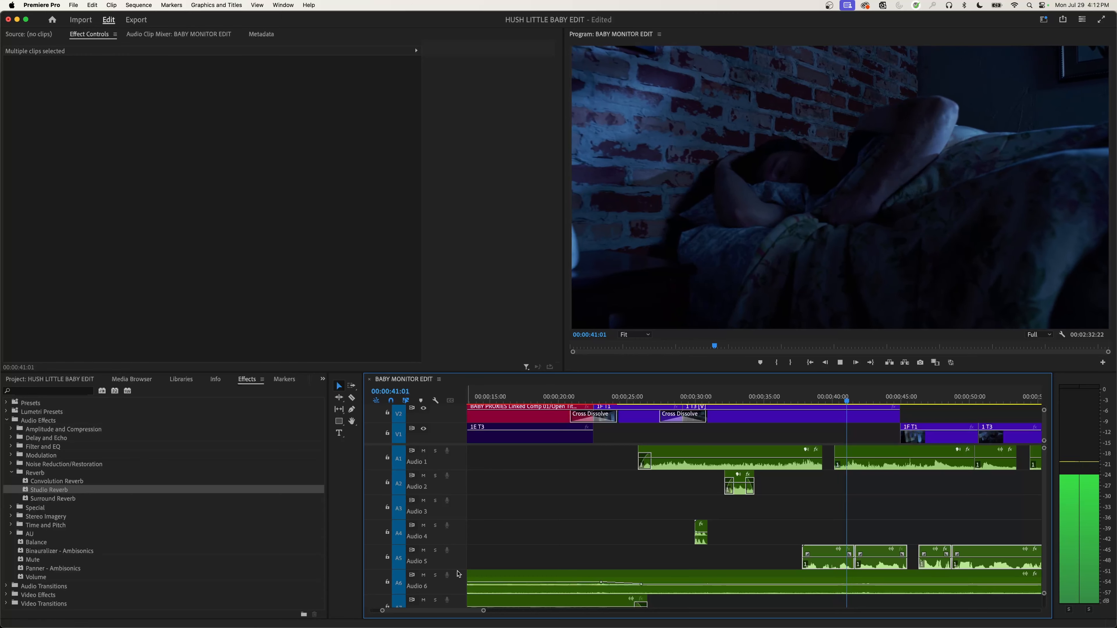
{"action": "key", "text": "space"}
{"action": "left_click", "coordinate": [435, 550]}
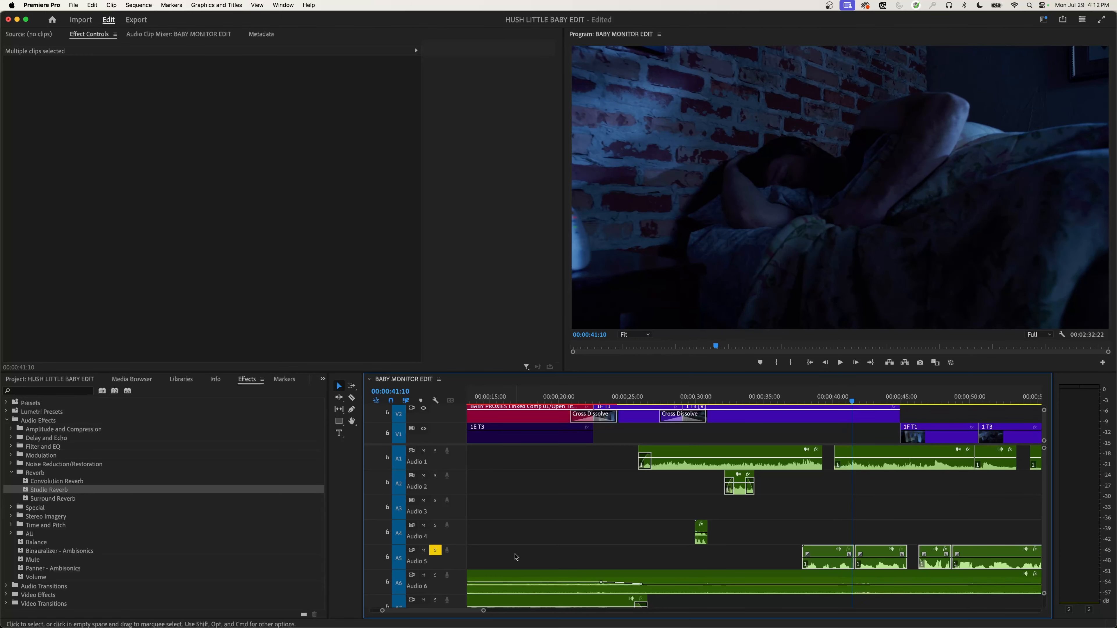
{"action": "key", "text": "space"}
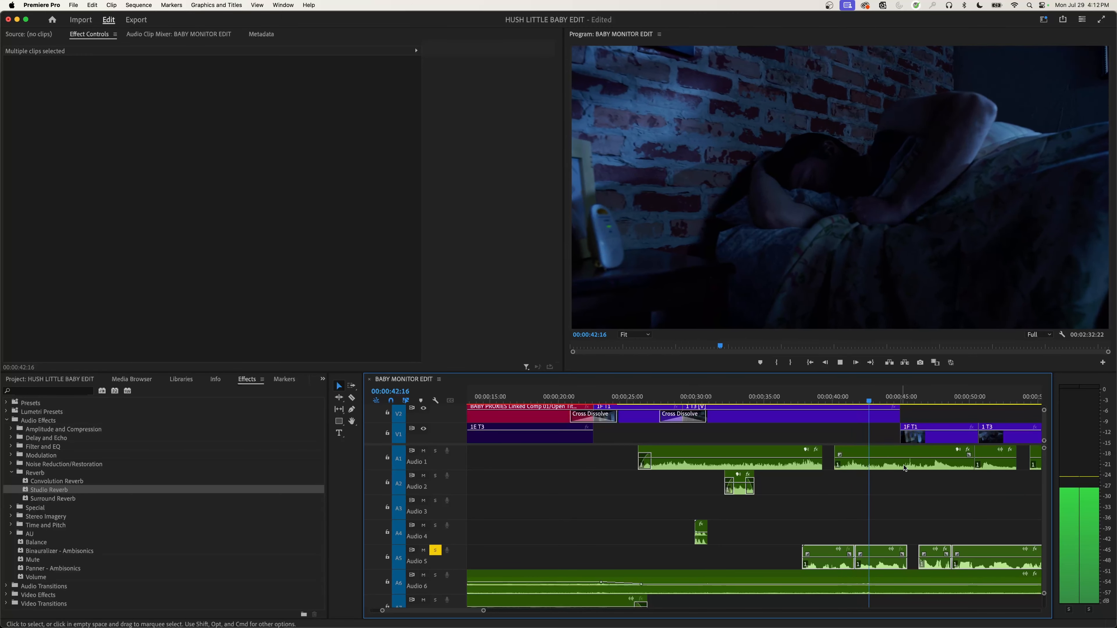
{"action": "key", "text": "minus"}
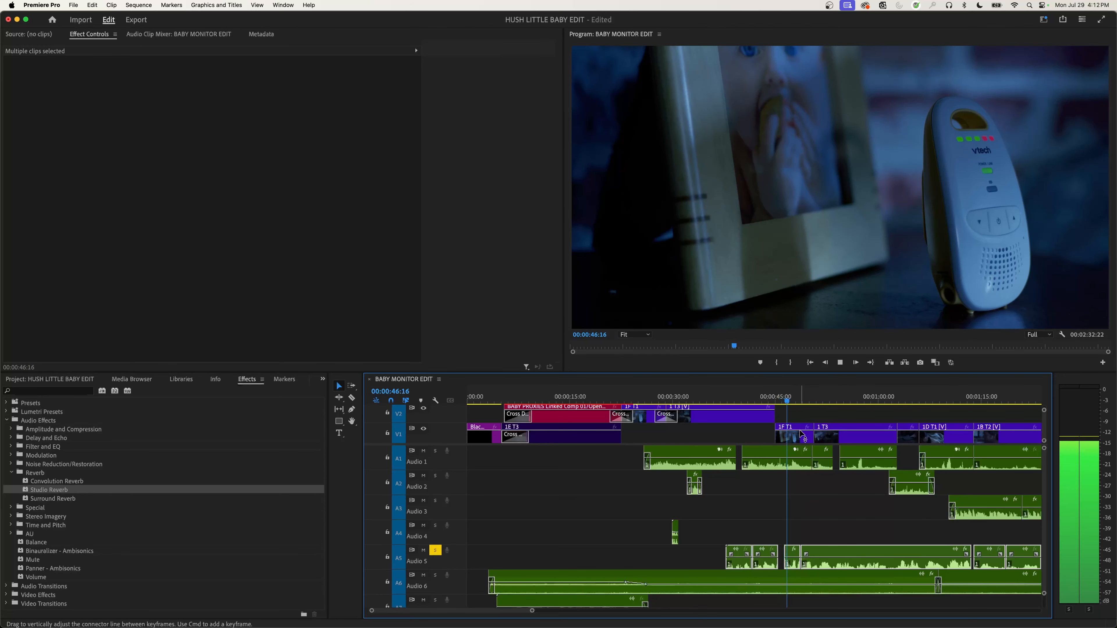
{"action": "key", "text": "space"}
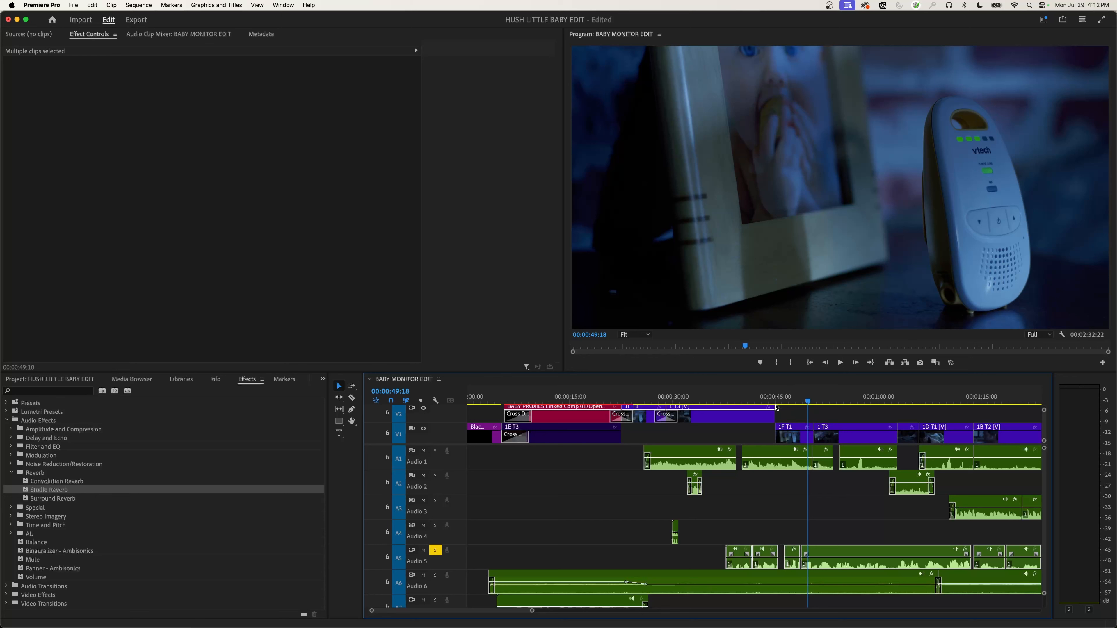
- Move the playhead to 00:00:37:19 and search the effects for "high"
{"action": "left_click", "coordinate": [731, 401]}
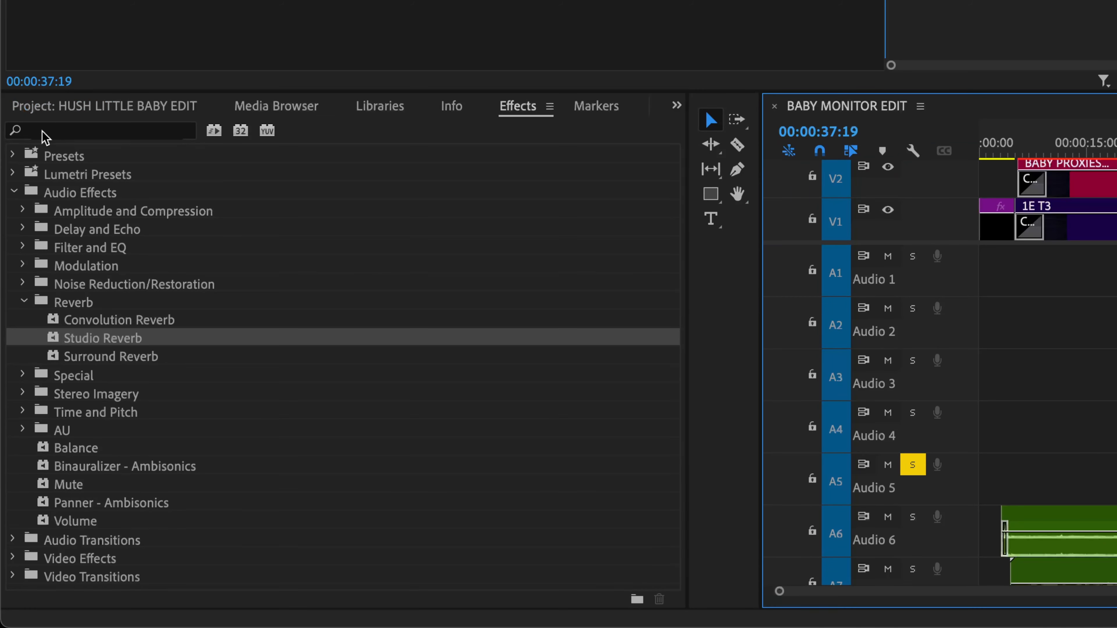
{"action": "left_click", "coordinate": [43, 132]}
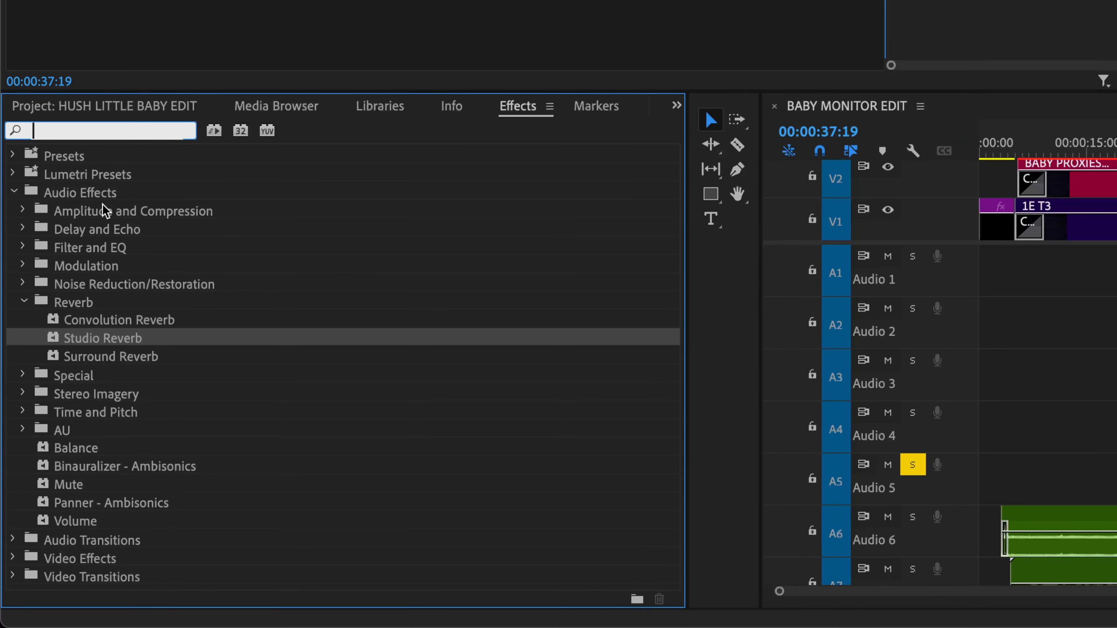
{"action": "type", "text": "high"}
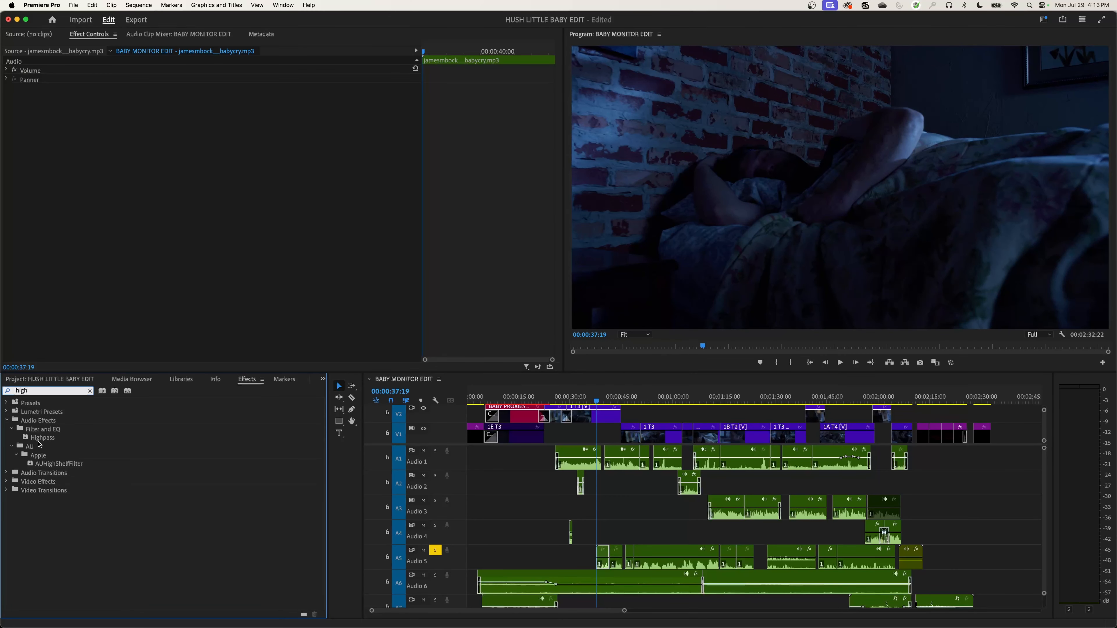
- Apply the Highpass audio effect to the first baby cry clip on Audio 5
{"action": "left_click", "coordinate": [597, 388]}
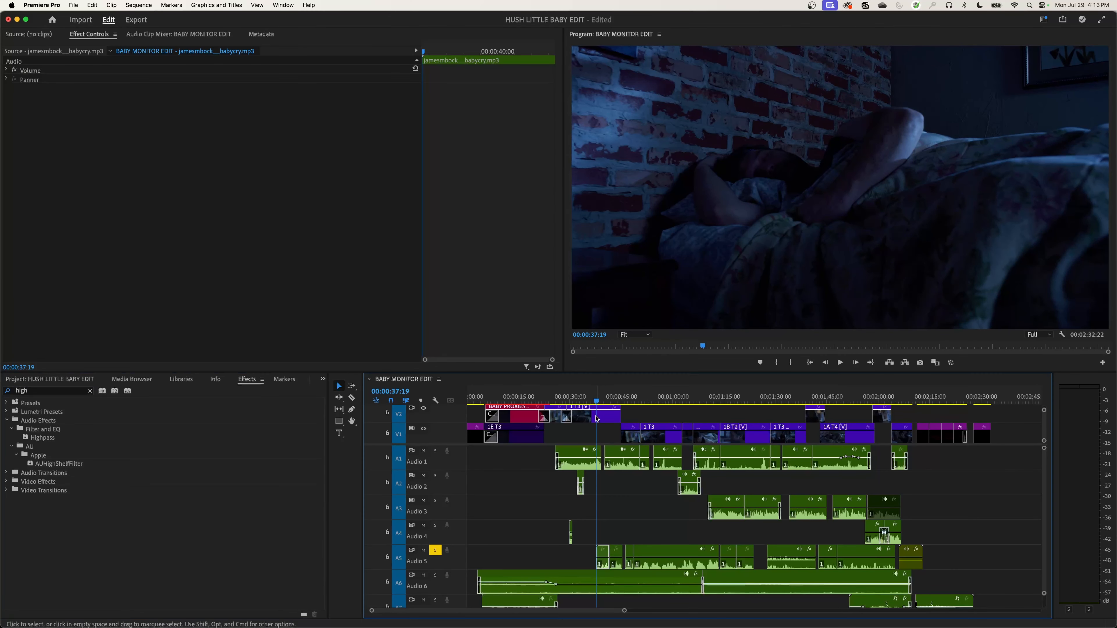
{"action": "key", "text": "="}
{"action": "key", "text": "="}
{"action": "key", "text": "="}
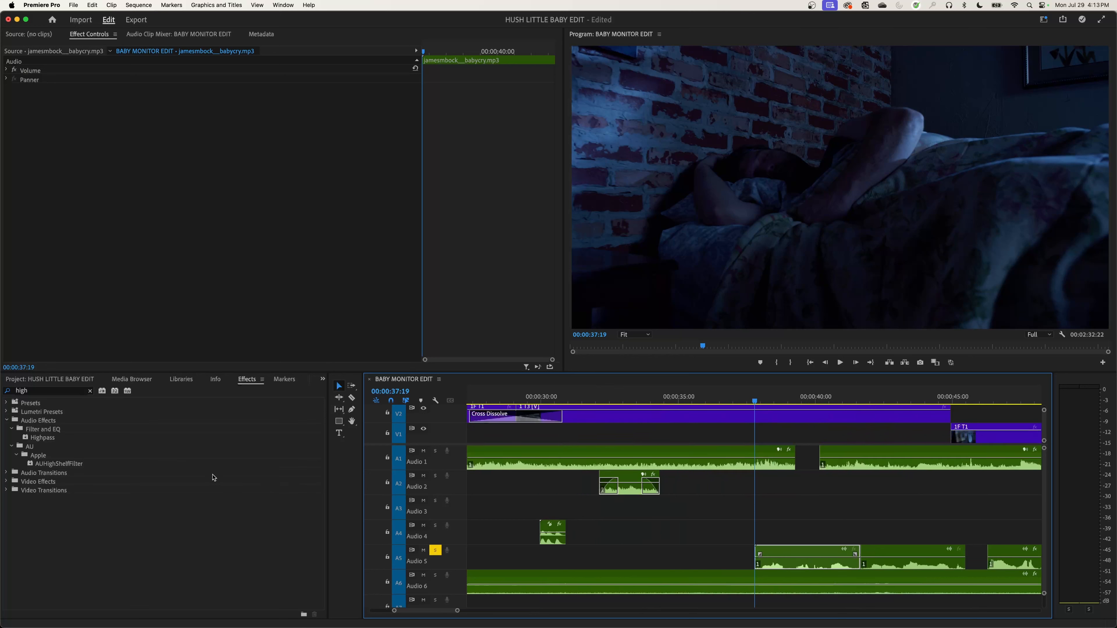
{"action": "left_click", "coordinate": [37, 439]}
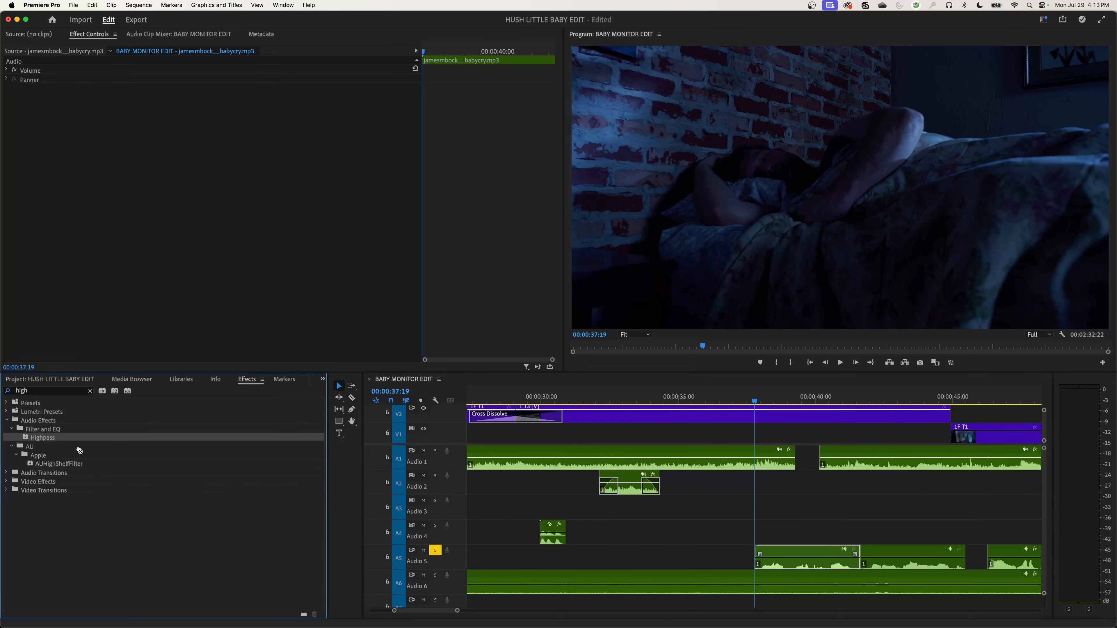
{"action": "left_click_drag", "start_coordinate": [79, 450], "coordinate": [792, 559]}
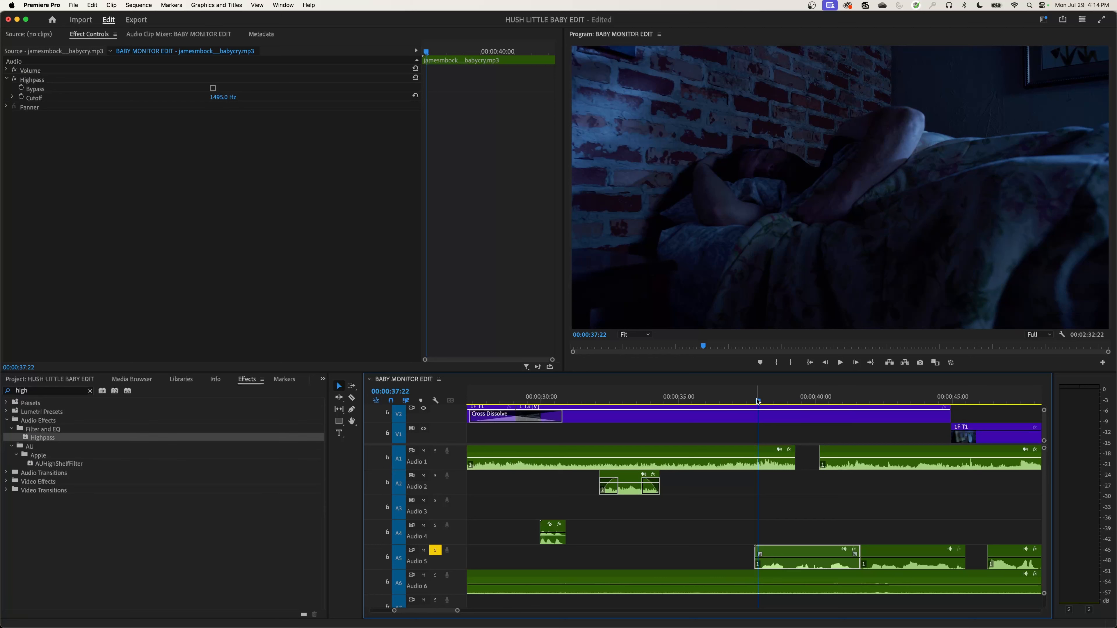
- Play the first baby cry clip on Audio 5 from its start to hear the Highpass effect at its default cutoff
{"action": "left_click_drag", "start_coordinate": [756, 403], "coordinate": [753, 402]}
{"action": "key", "text": "space"}
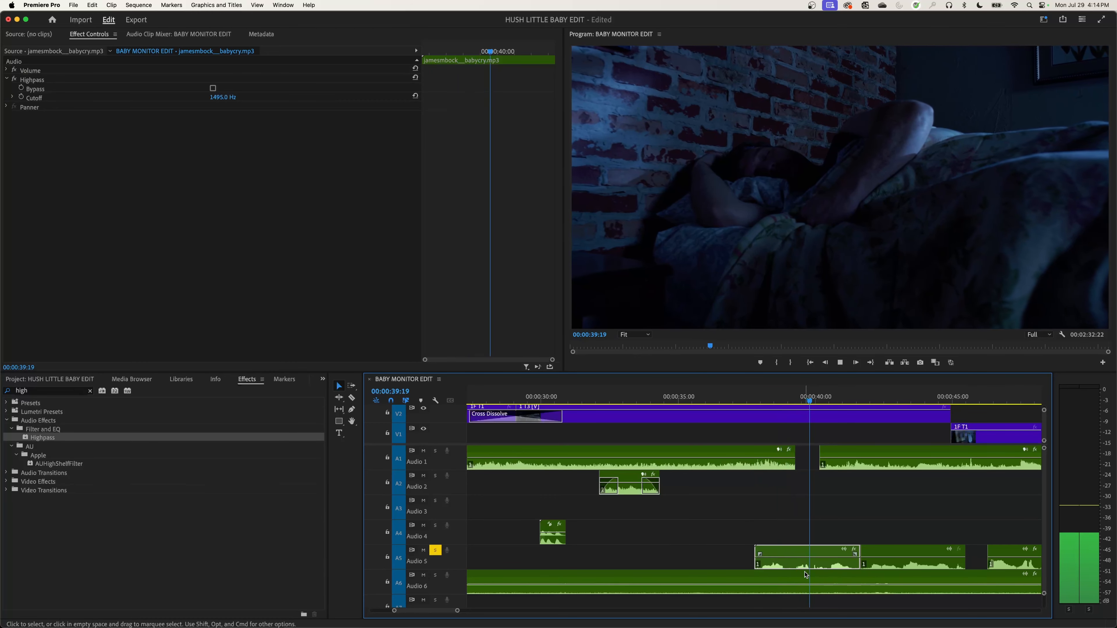
{"action": "key", "text": "space"}
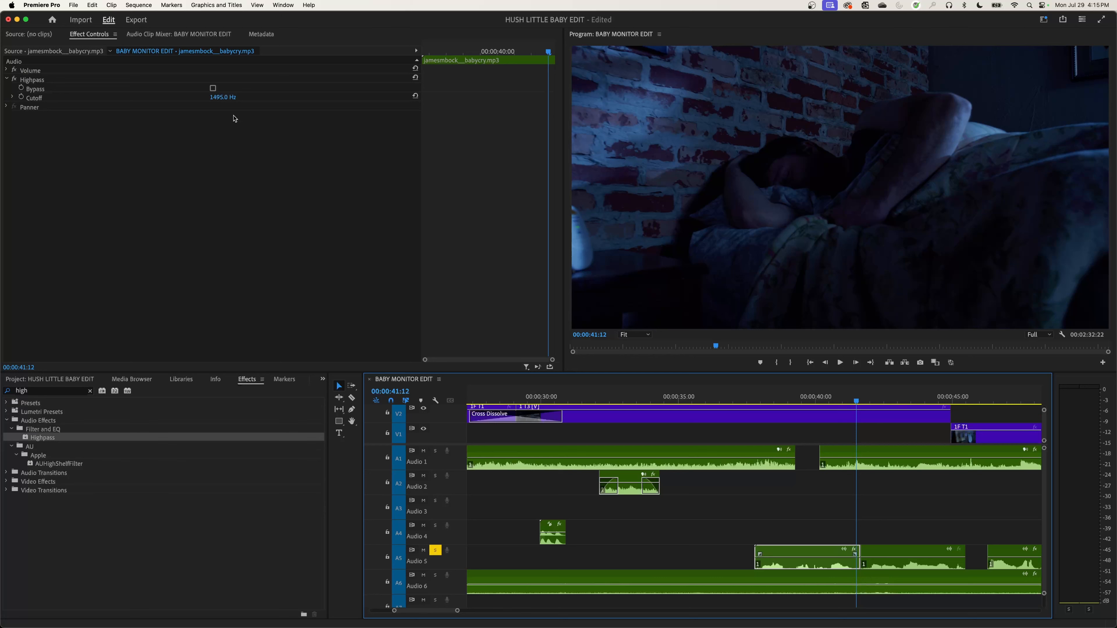
- Set the Highpass cutoff to 300 Hz and play the baby cry clip from 00:00:37:22
{"action": "left_click", "coordinate": [223, 96]}
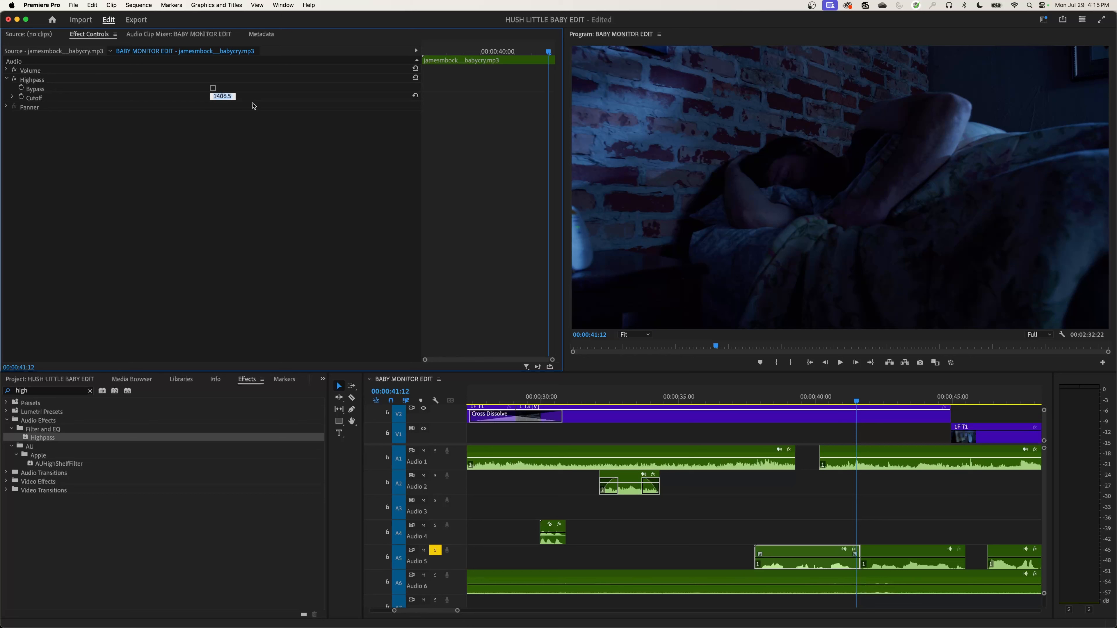
{"action": "type", "text": "300"}
{"action": "key", "text": "Return"}
{"action": "left_click", "coordinate": [756, 398]}
{"action": "key", "text": "space"}
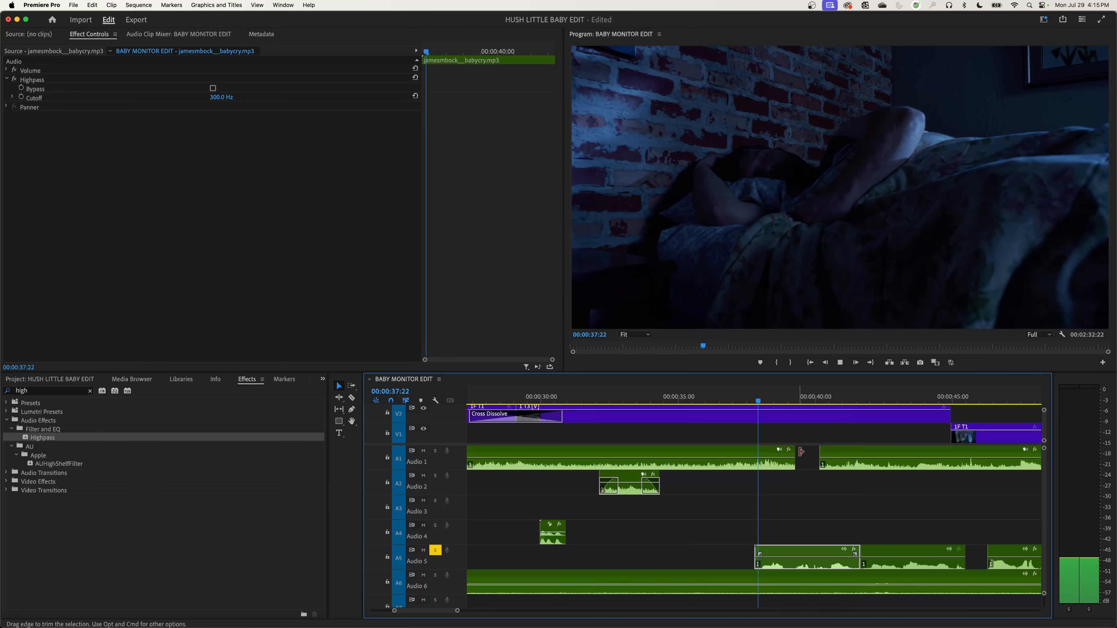
{"action": "key", "text": "space"}
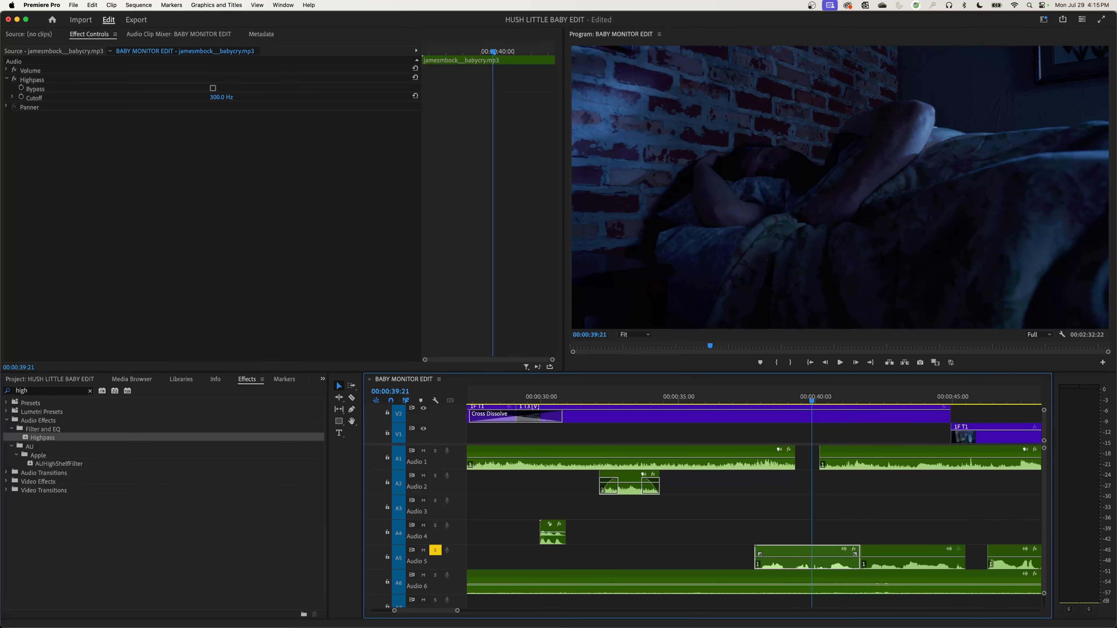
- Set the Highpass cutoff to 700 Hz and play the baby cry clip from its start
{"action": "left_click", "coordinate": [221, 96]}
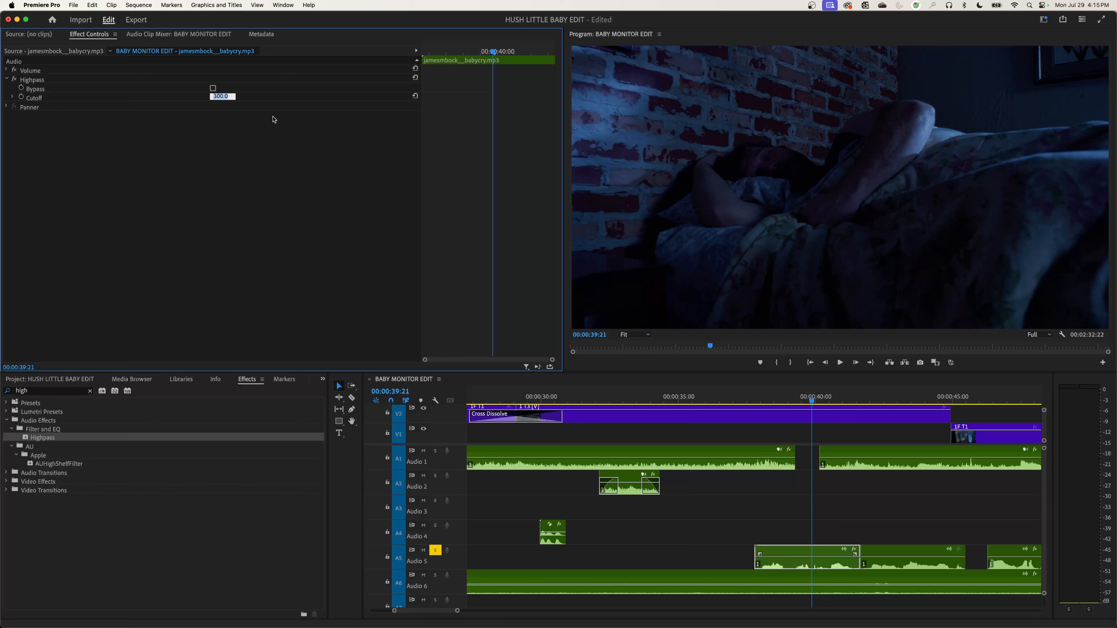
{"action": "type", "text": "700"}
{"action": "key", "text": "Return"}
{"action": "left_click", "coordinate": [749, 391]}
{"action": "key", "text": "space"}
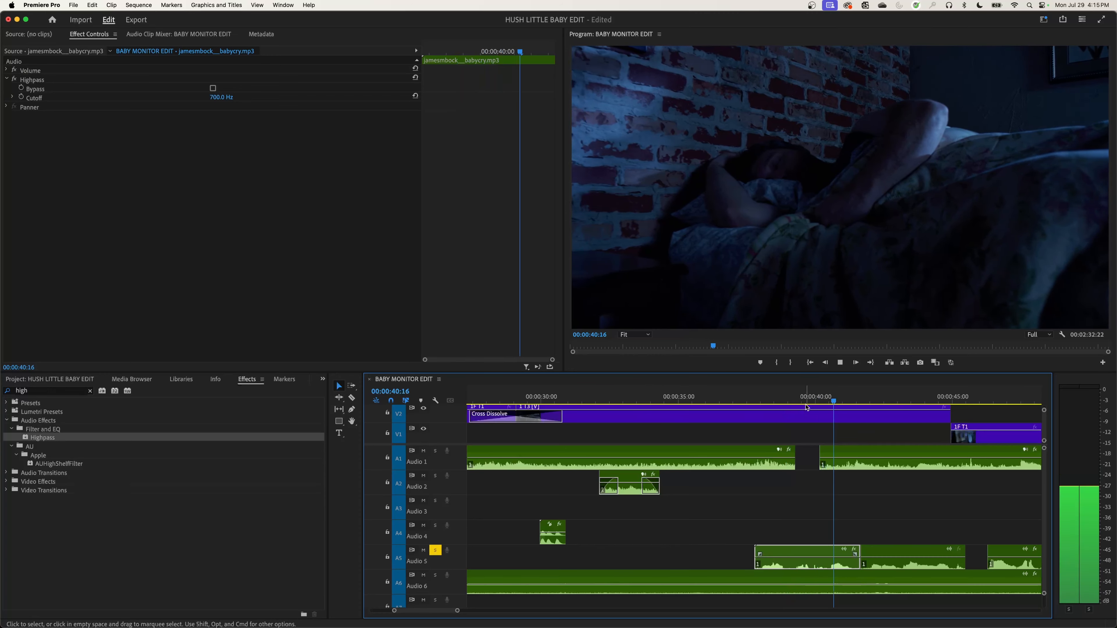
{"action": "key", "text": "space"}
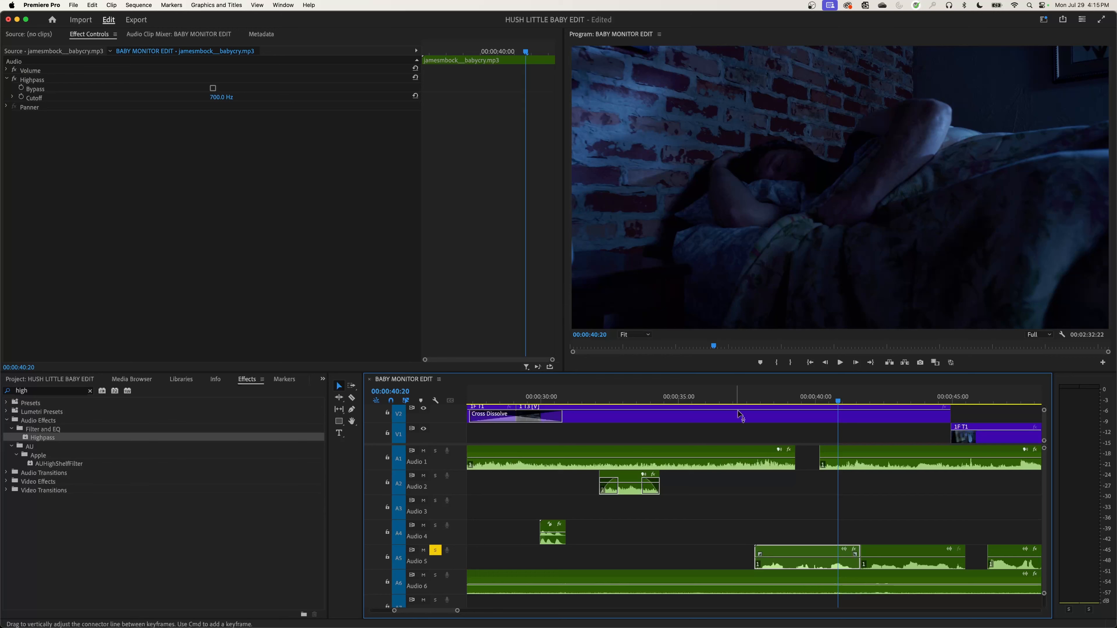
- Play from 00:00:36:23 with Highpass turned off, then re-enable the effect during playback to compare the sound
{"action": "left_click", "coordinate": [758, 399]}
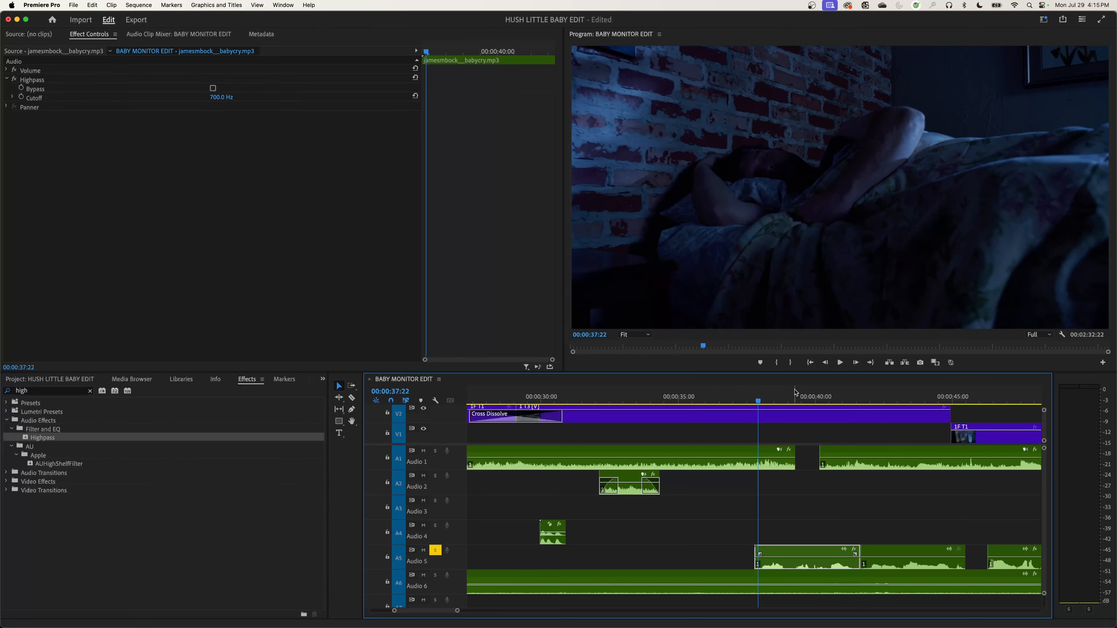
{"action": "left_click_drag", "start_coordinate": [746, 397], "coordinate": [732, 397]}
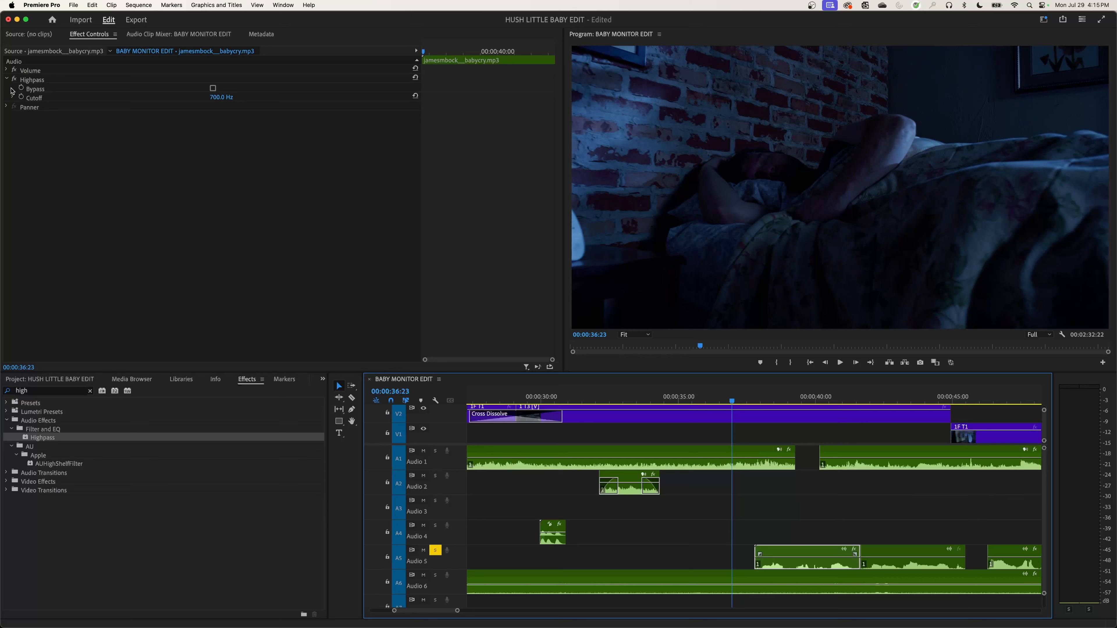
{"action": "left_click", "coordinate": [13, 79]}
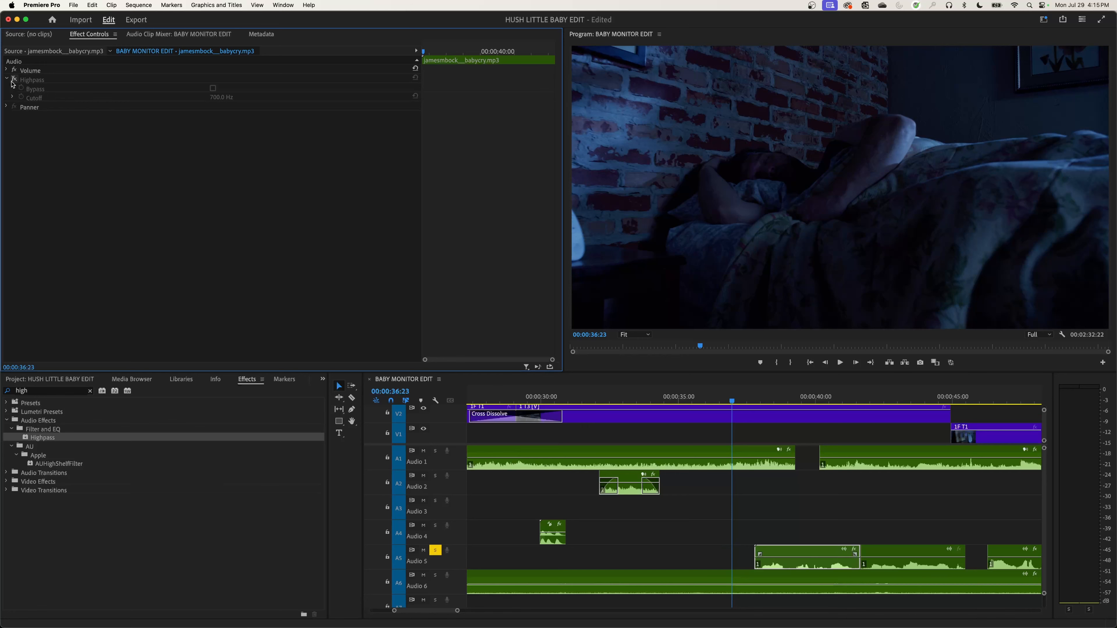
{"action": "key", "text": "space"}
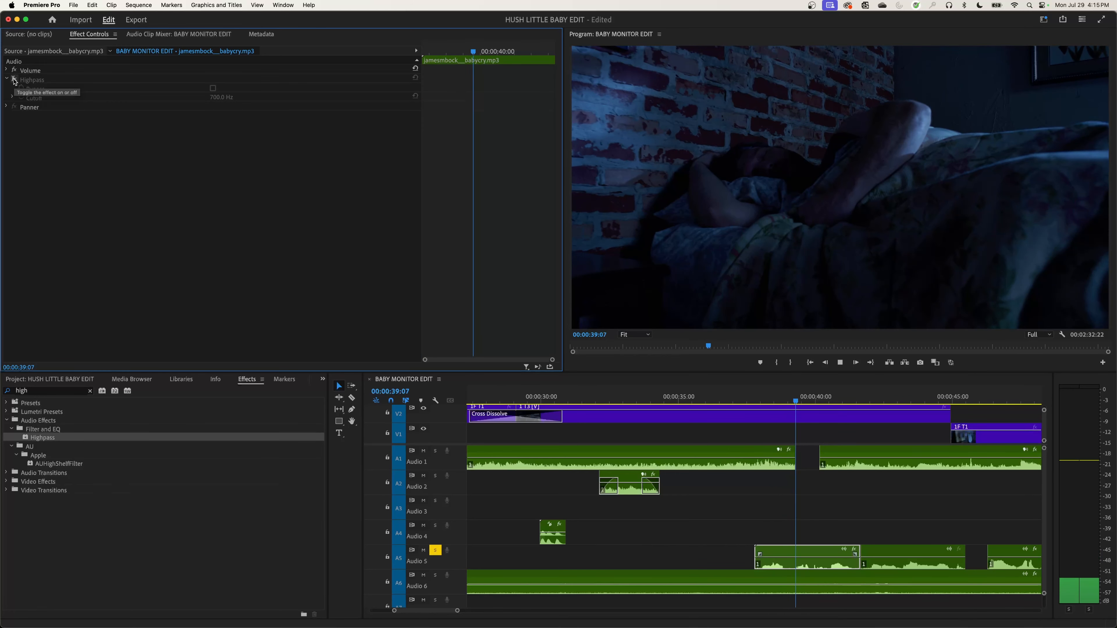
{"action": "left_click", "coordinate": [15, 80]}
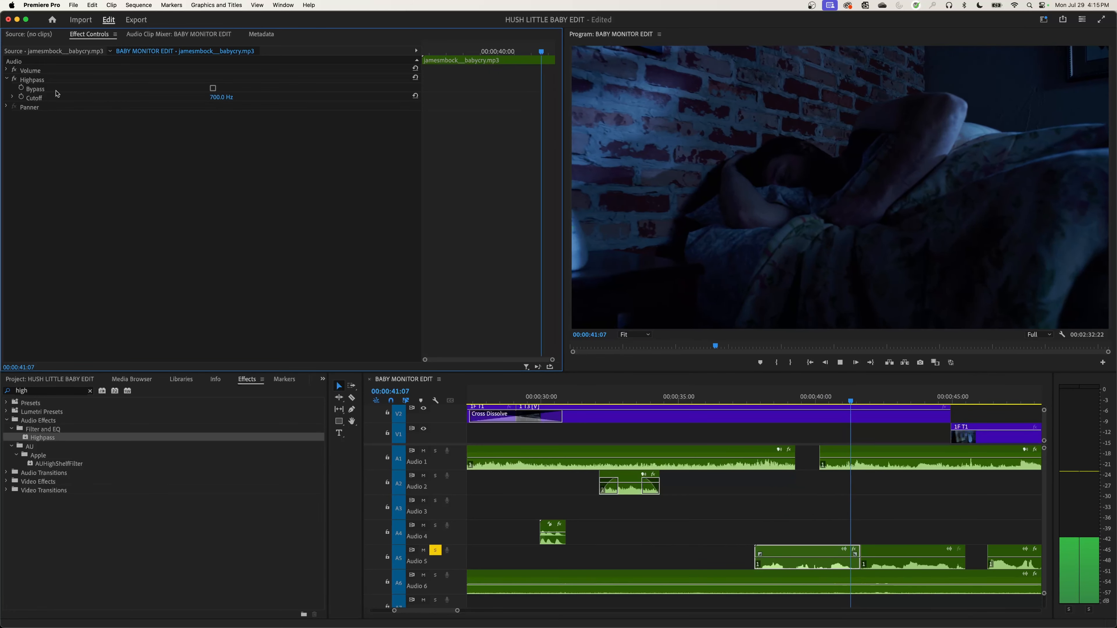
{"action": "key", "text": "space"}
- Replay the baby cry clip from about 00:00:37:13 with Highpass off and on, leaving the effect enabled
{"action": "left_click_drag", "start_coordinate": [820, 393], "coordinate": [748, 396]}
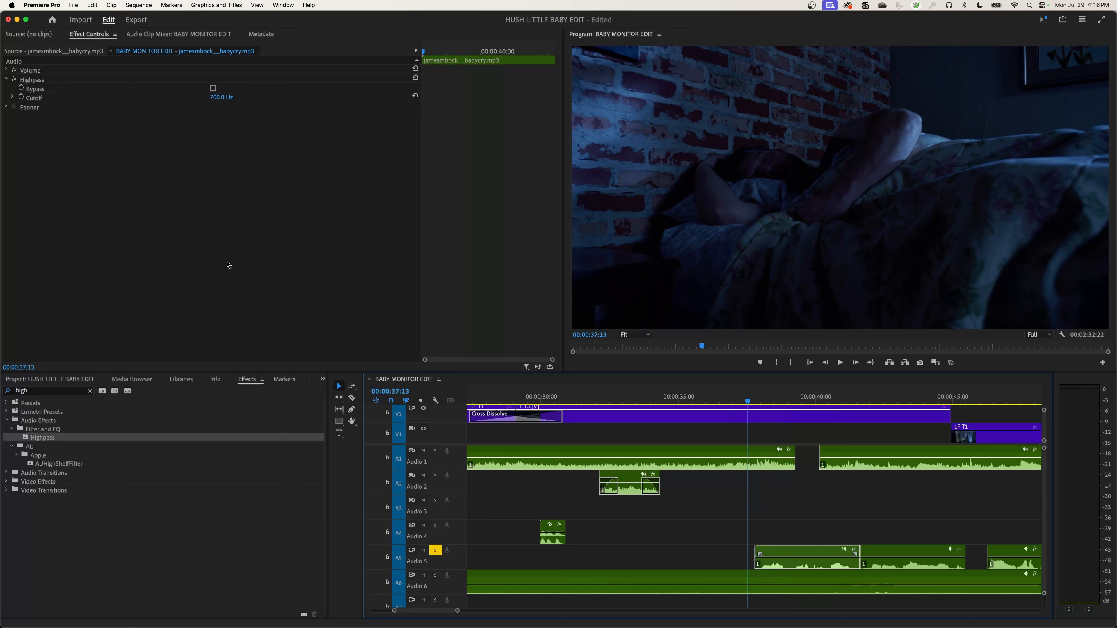
{"action": "left_click", "coordinate": [15, 80]}
{"action": "key", "text": "space"}
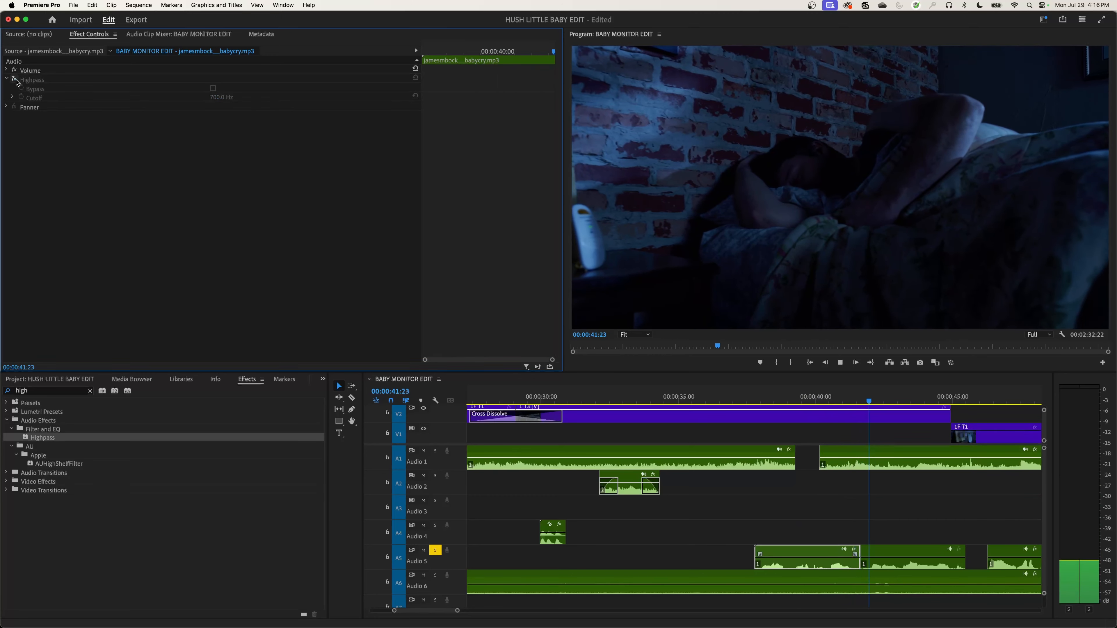
{"action": "left_click", "coordinate": [18, 81]}
{"action": "key", "text": "space"}
{"action": "key", "text": "space"}
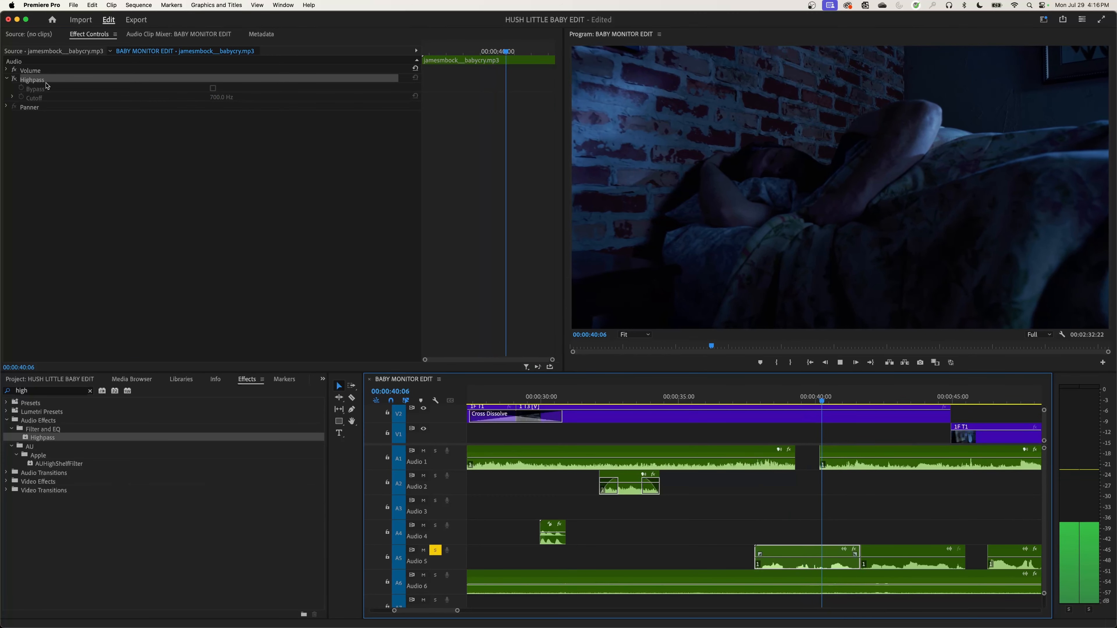
{"action": "key", "text": "space"}
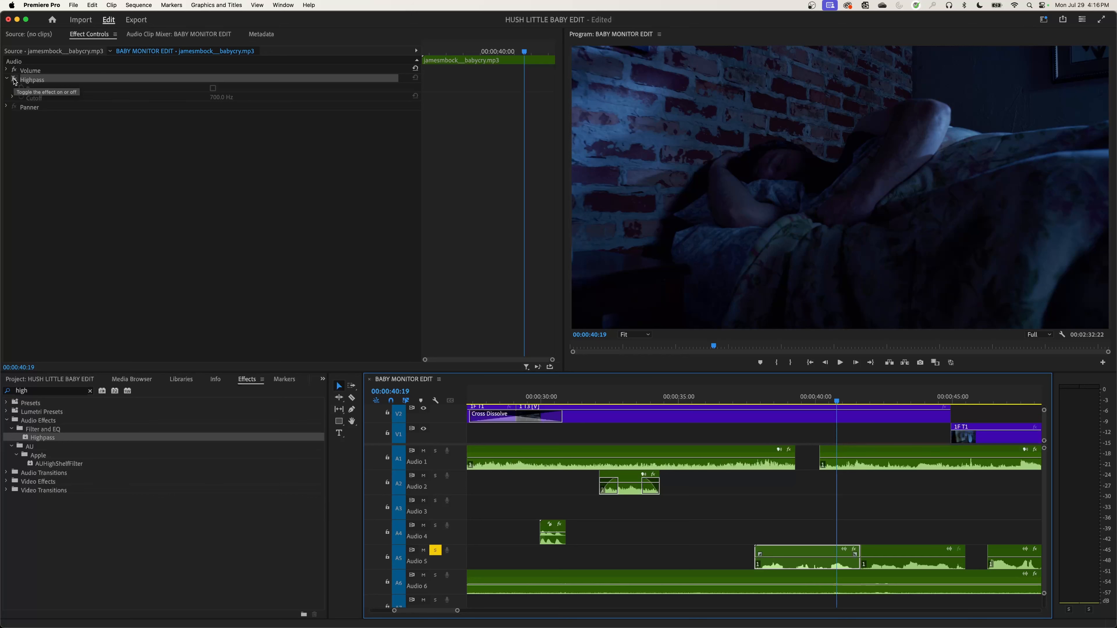
{"action": "left_click", "coordinate": [14, 79]}
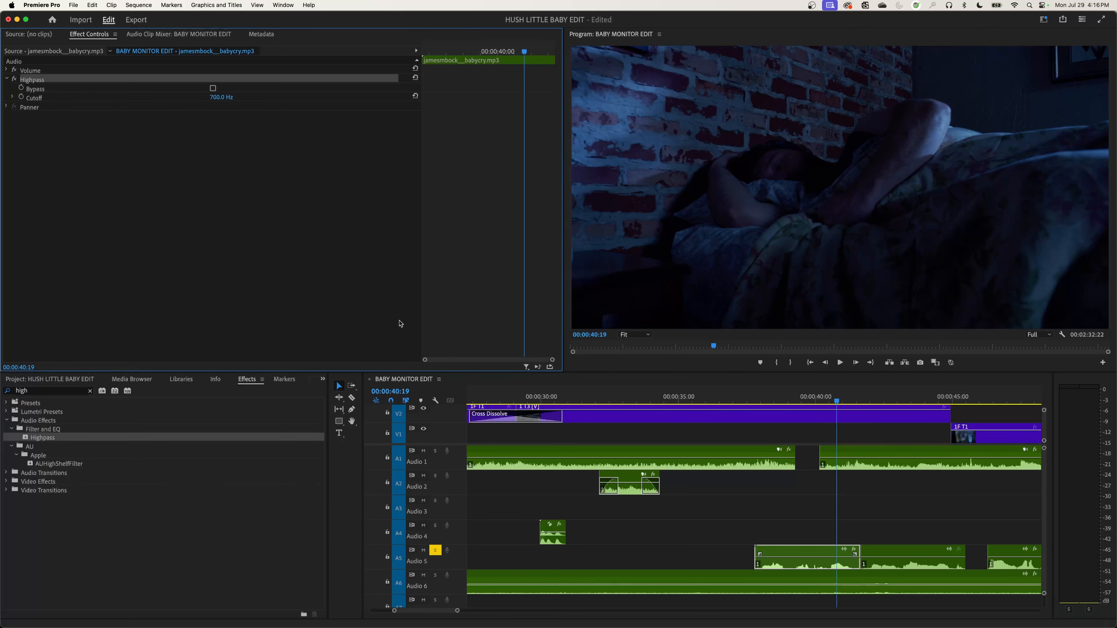
{"action": "left_click", "coordinate": [749, 398]}
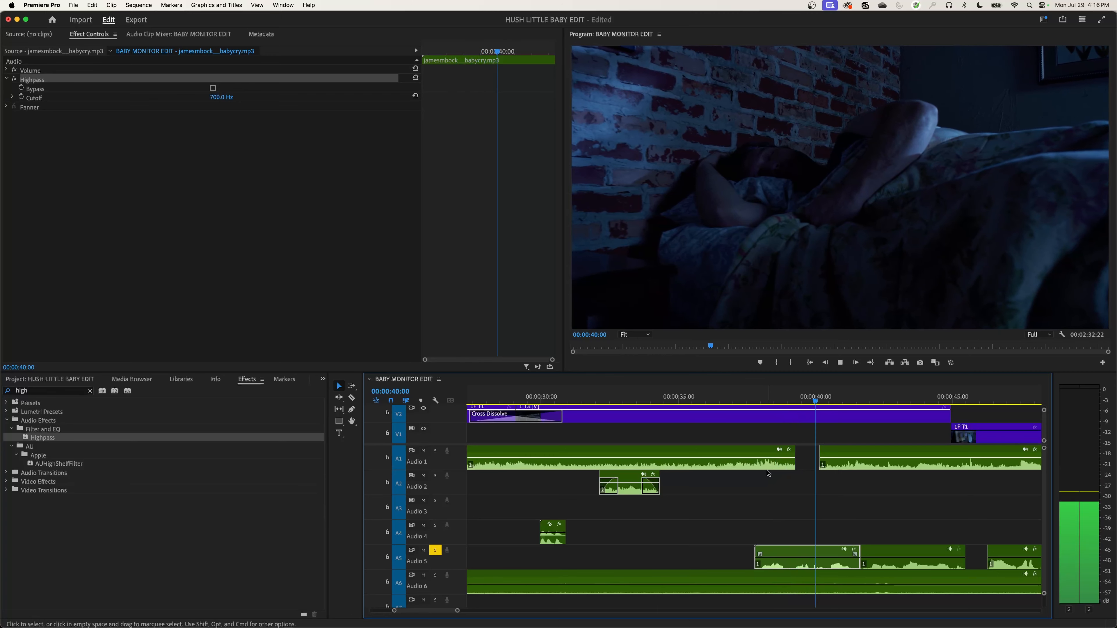
{"action": "key", "text": "space"}
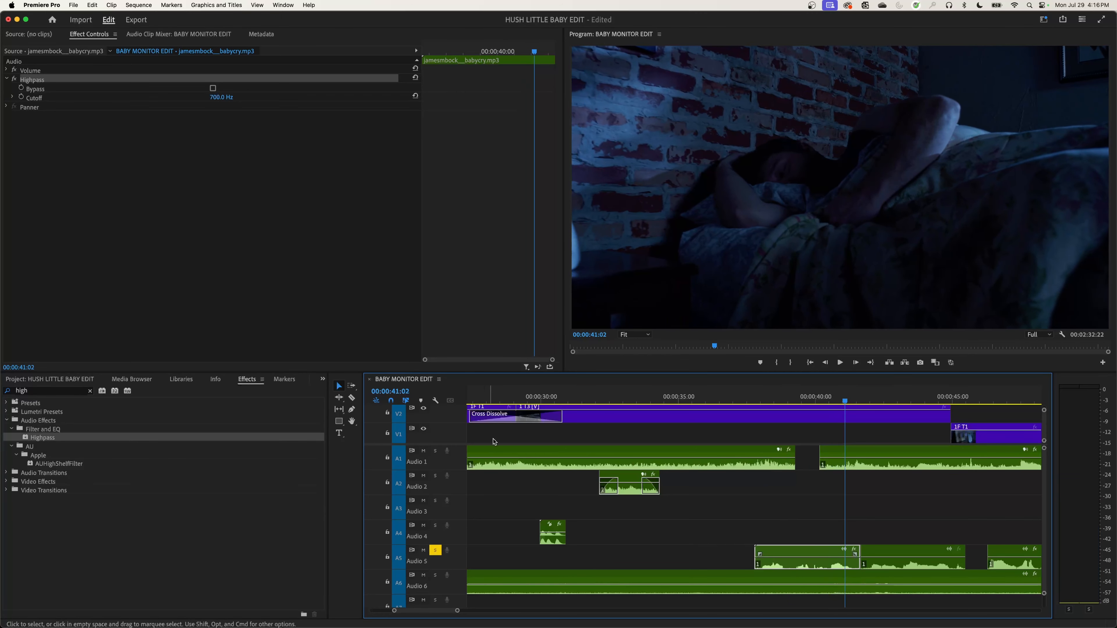
- Select the first baby cry clip on Audio 5 and copy its Highpass effect
{"action": "key", "text": "minus"}
{"action": "key", "text": "minus"}
{"action": "left_click_drag", "start_coordinate": [764, 530], "coordinate": [933, 567]}
{"action": "left_click", "coordinate": [813, 543]}
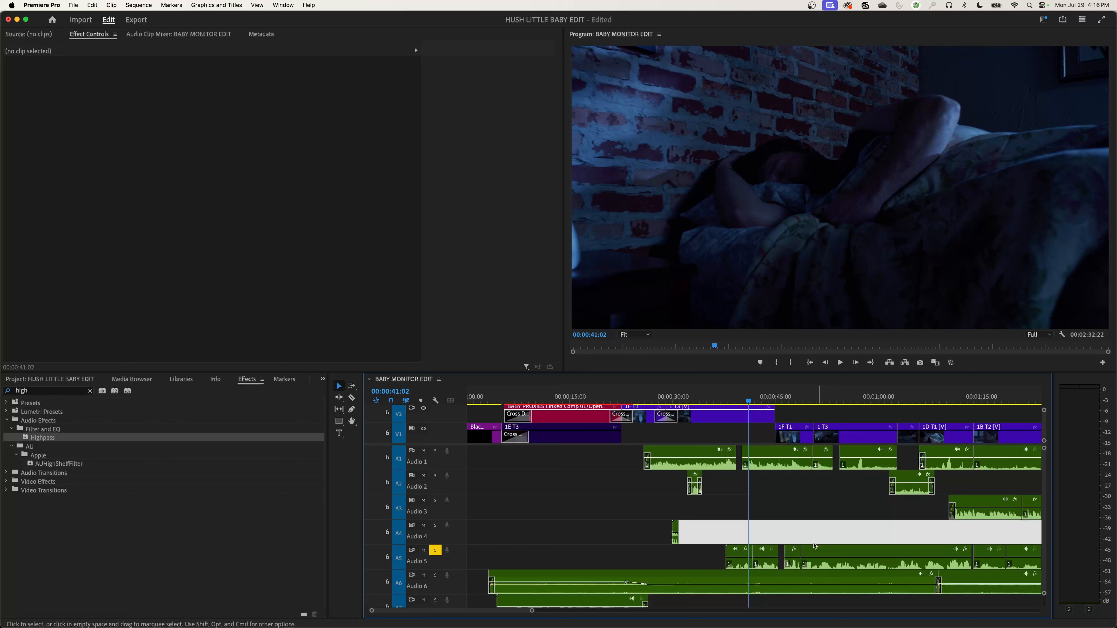
{"action": "left_click", "coordinate": [747, 557]}
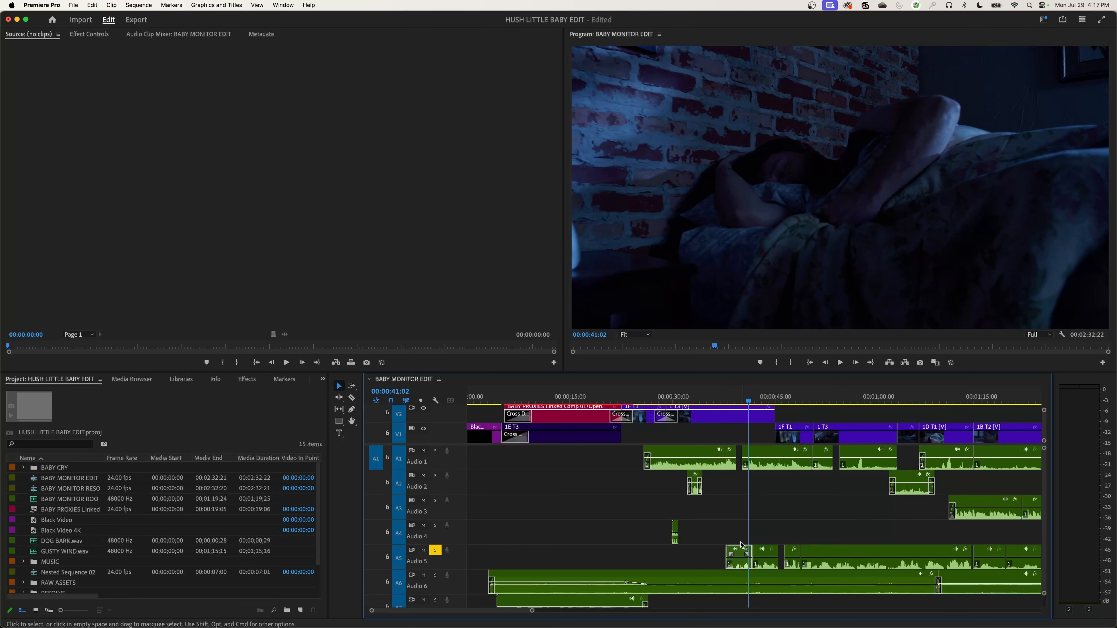
{"action": "left_click", "coordinate": [92, 35]}
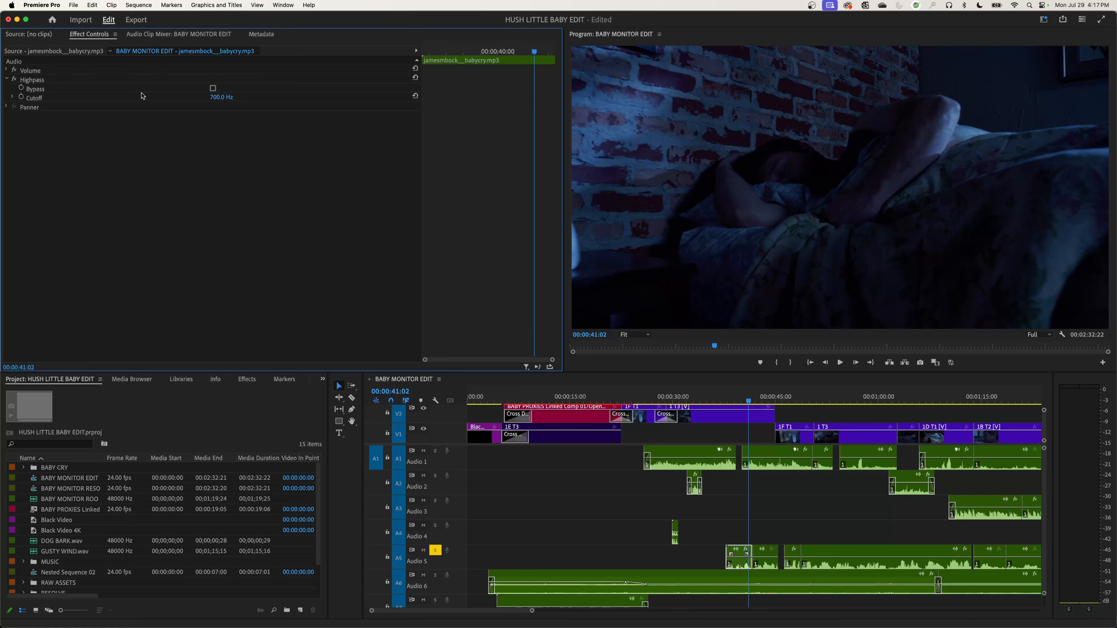
{"action": "left_click", "coordinate": [32, 81]}
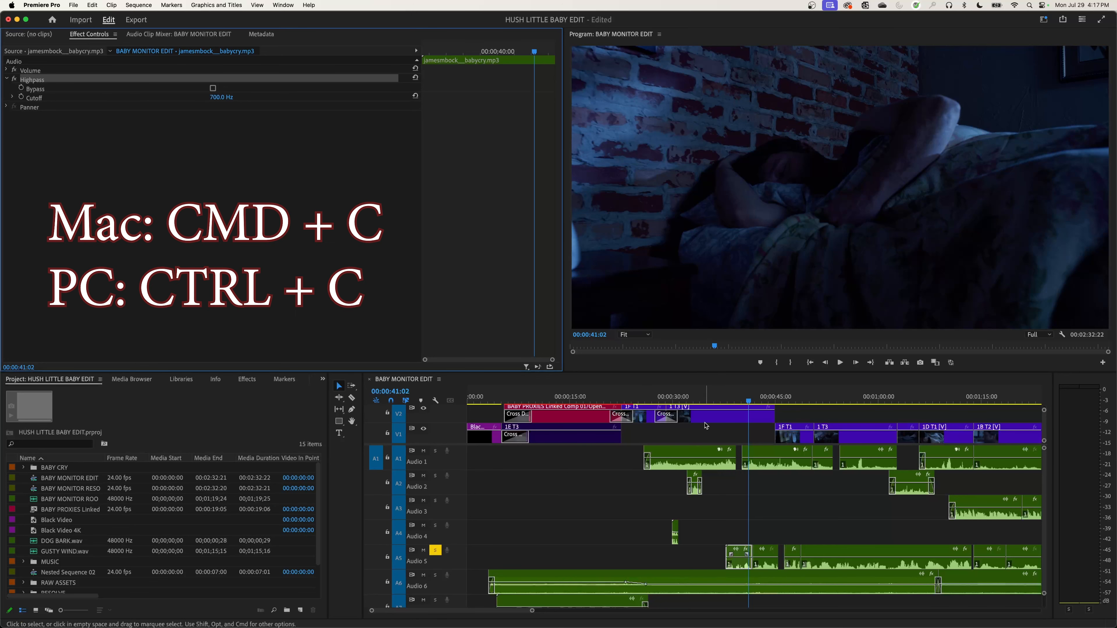
- Move the playhead to 00:00:44:00 and paste the Highpass effect onto the following group of baby cry clips on Audio 5
{"action": "left_click", "coordinate": [768, 396]}
{"action": "left_click_drag", "start_coordinate": [765, 536], "coordinate": [1029, 572]}
{"action": "key", "text": "minus"}
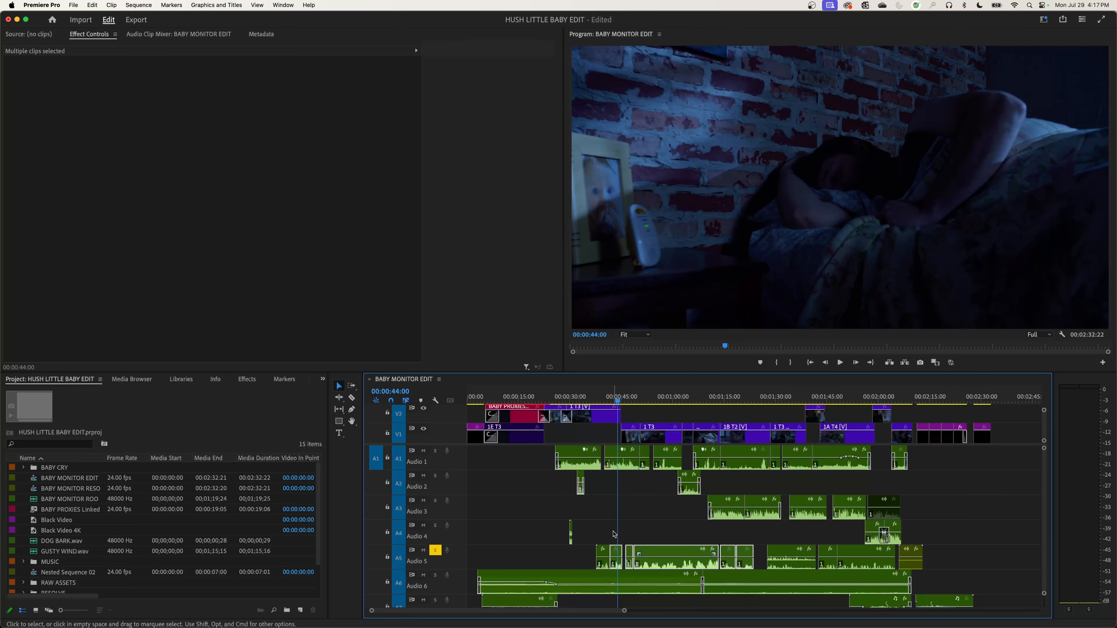
{"action": "left_click_drag", "start_coordinate": [615, 534], "coordinate": [751, 561]}
{"action": "key", "text": "equal"}
{"action": "key", "text": "equal"}
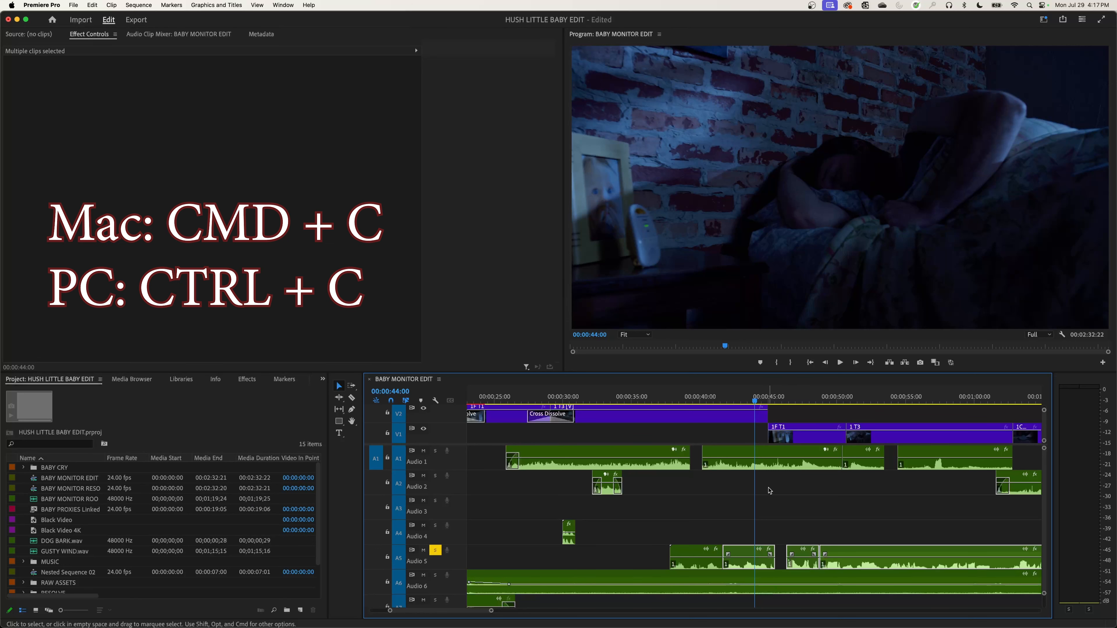
- Check the Highpass settings on the second, third and fourth baby cry clips on Audio 5
{"action": "left_click", "coordinate": [753, 550]}
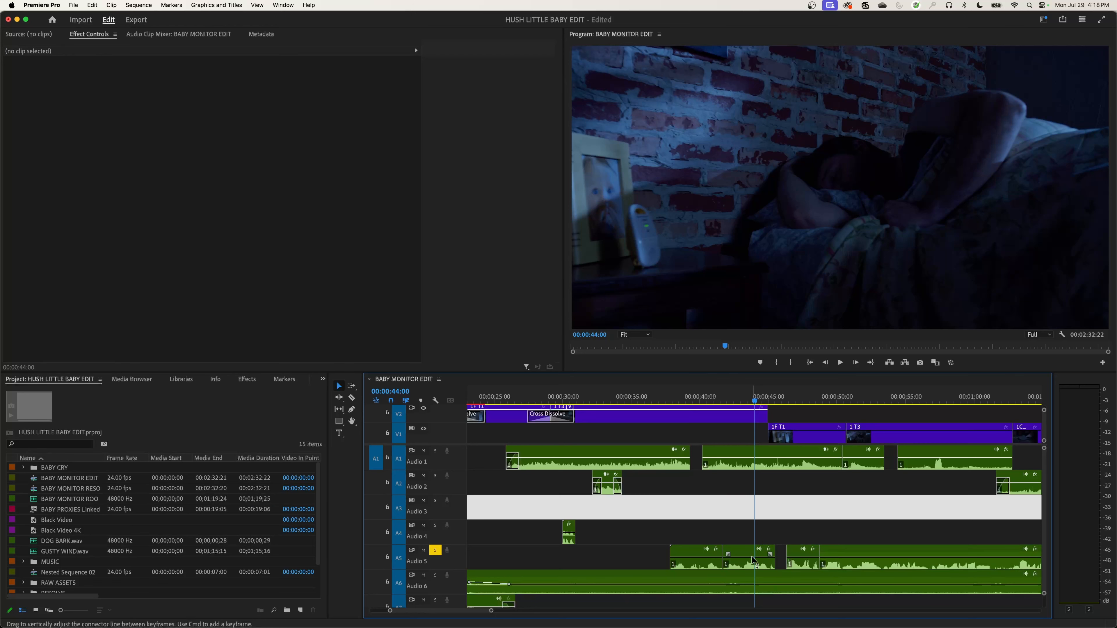
{"action": "left_click", "coordinate": [39, 81]}
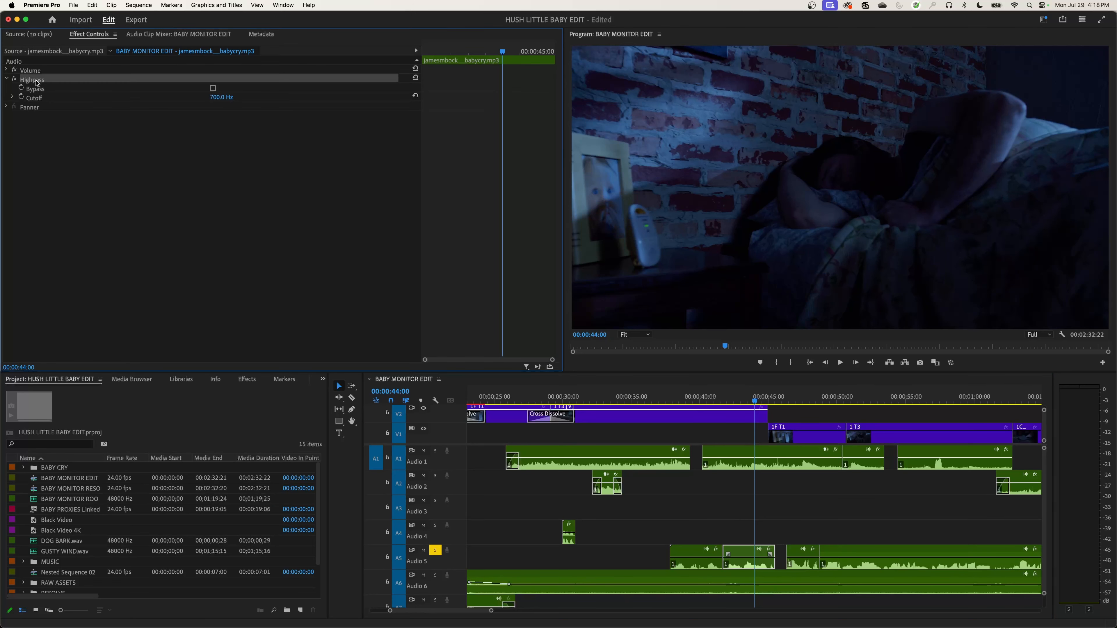
{"action": "left_click", "coordinate": [804, 558]}
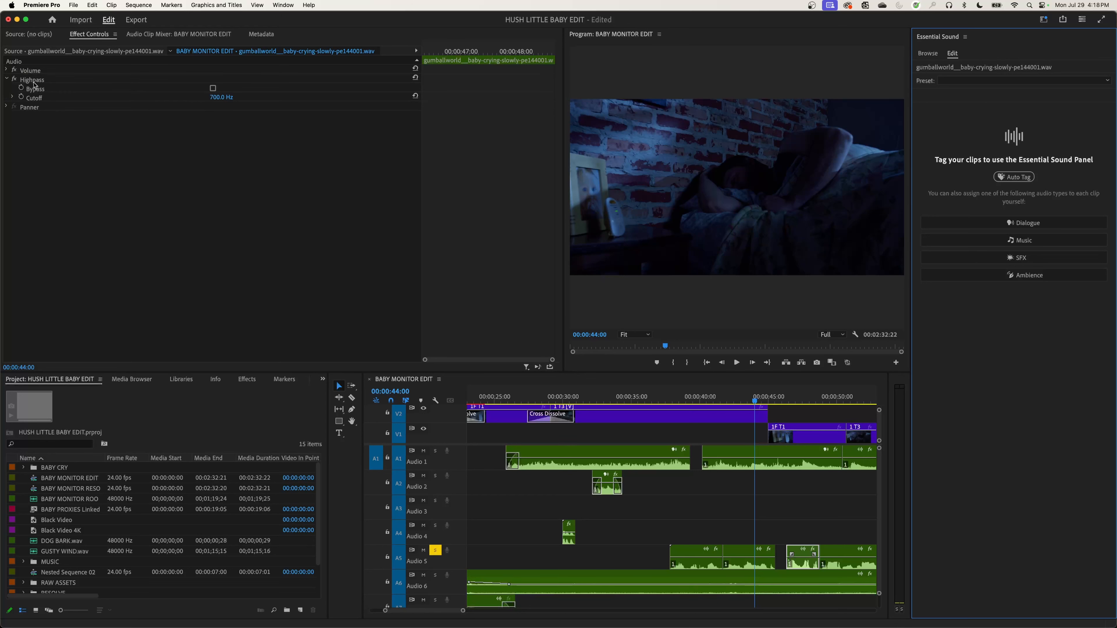
{"action": "left_click", "coordinate": [827, 549]}
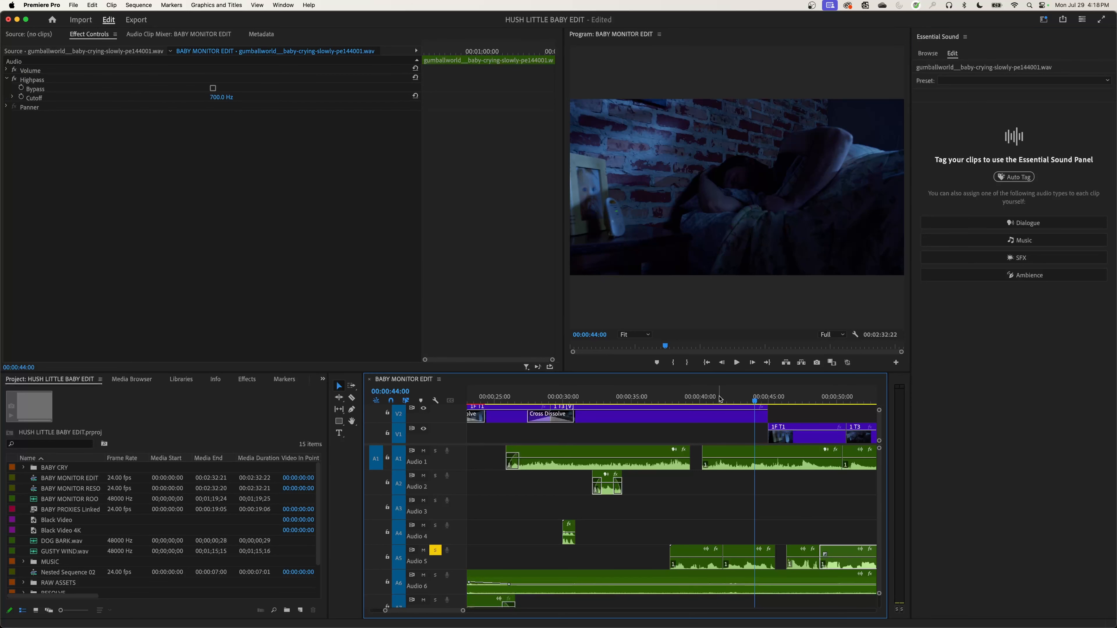
- Locate Highpass under Filter and EQ, clear the effects search, and browse the Amplitude and Compression audio effects
{"action": "scroll", "coordinate": [670, 409], "scroll_direction": "down", "scroll_amount": 1, "text": "alt"}
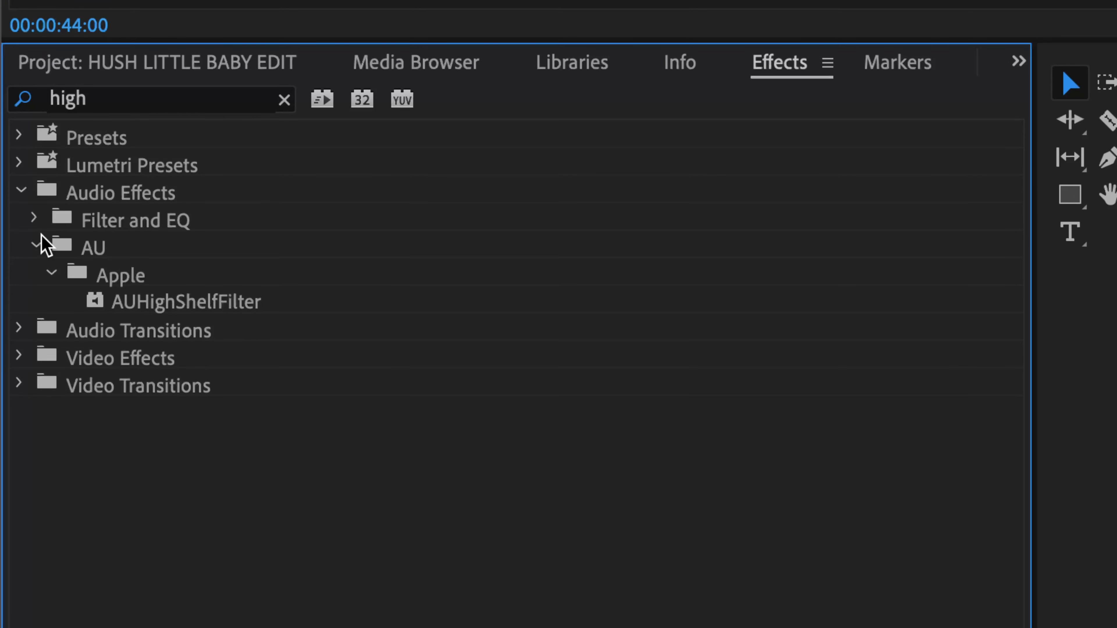
{"action": "left_click", "coordinate": [34, 218]}
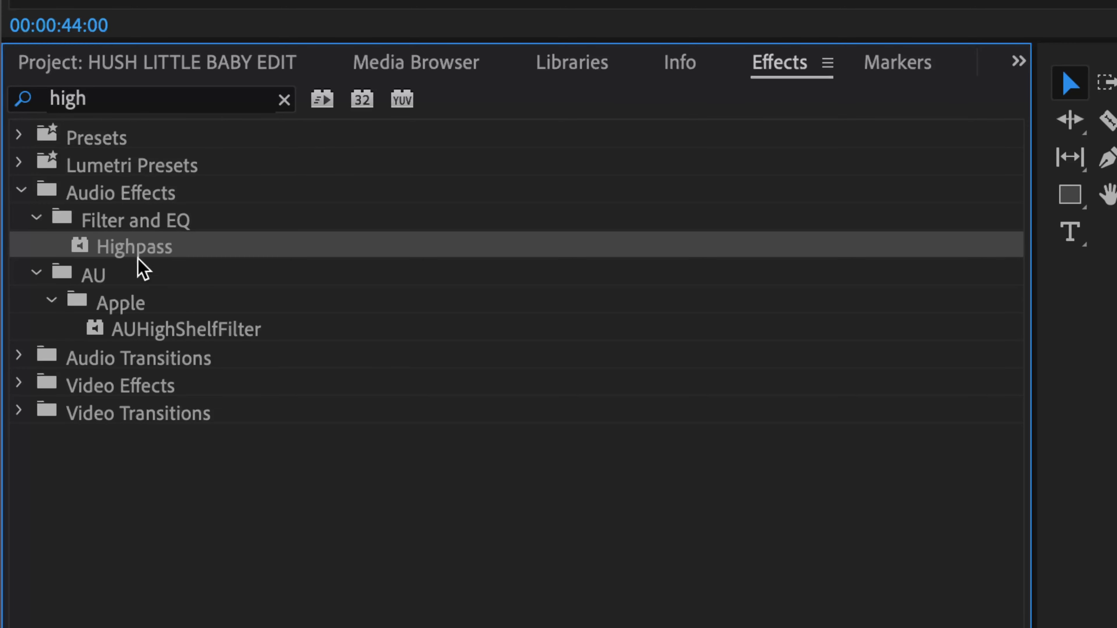
{"action": "left_click", "coordinate": [283, 100]}
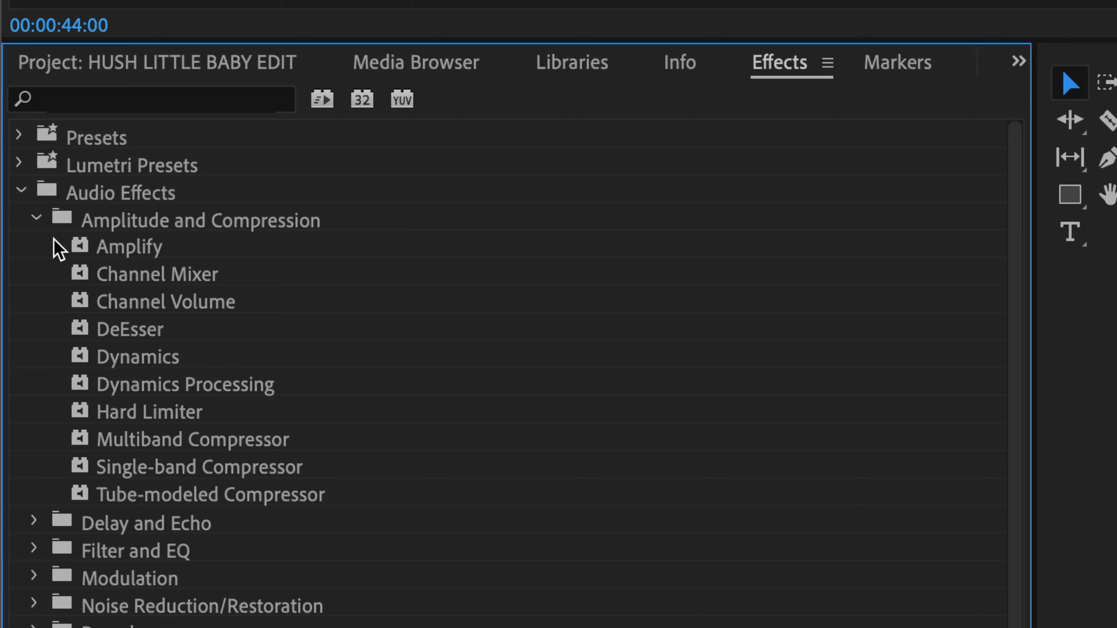
{"action": "left_click_drag", "start_coordinate": [57, 245], "coordinate": [154, 494]}
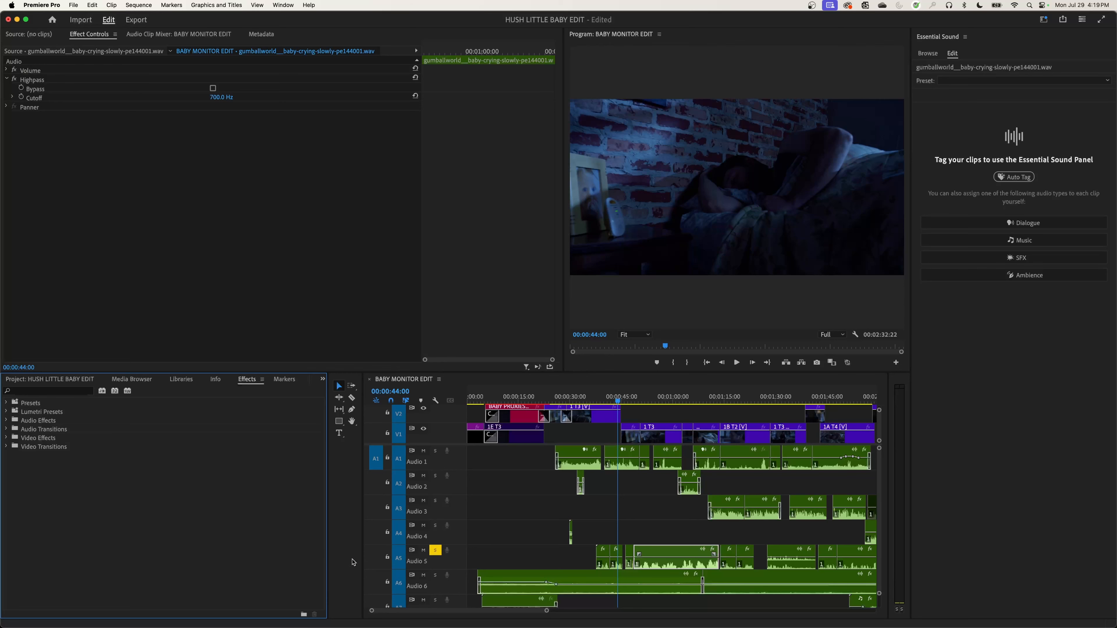